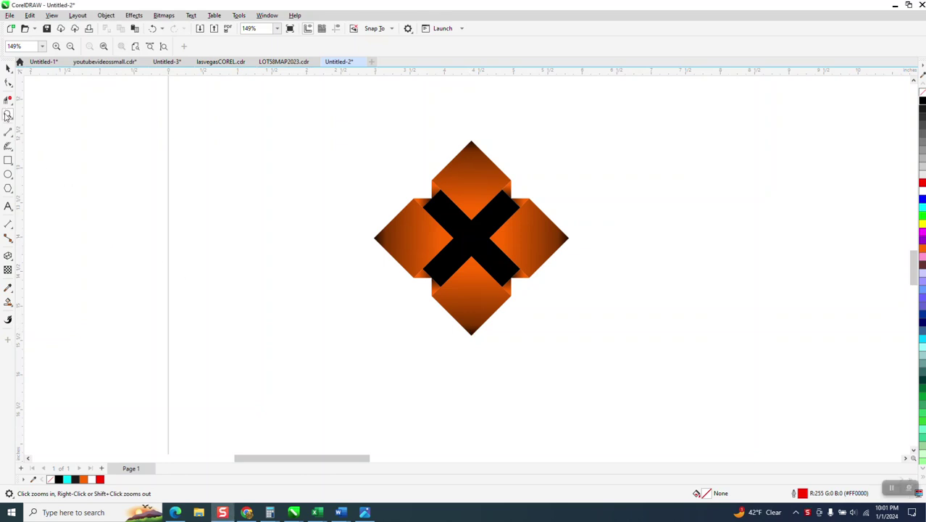
Zoom in closely on the orange X tile and the surrounding tile grid.
{"action": "left_click", "coordinate": [586, 323]}
{"action": "scroll", "coordinate": [305, 264], "scroll_direction": "down", "scroll_amount": 3}
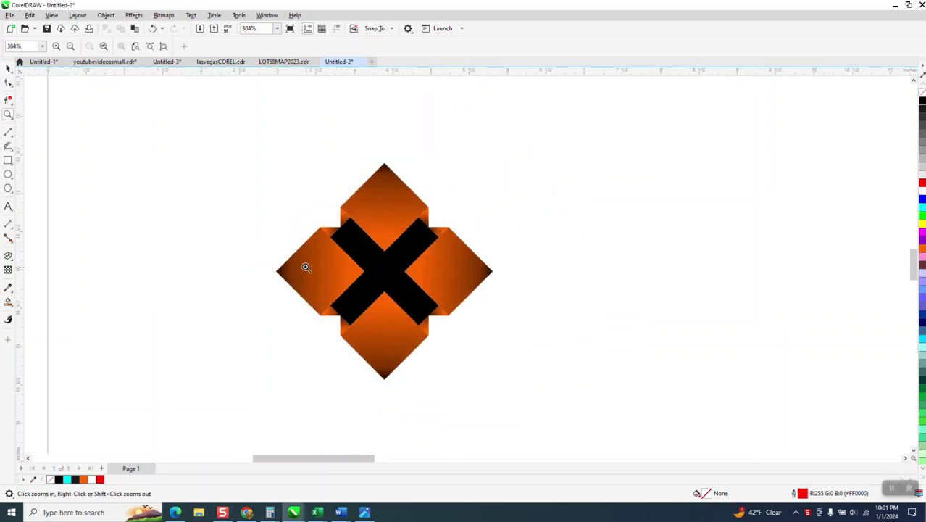
{"action": "left_click_drag", "start_coordinate": [645, 303], "coordinate": [826, 366]}
{"action": "scroll", "coordinate": [584, 324], "scroll_direction": "down", "scroll_amount": 1}
{"action": "scroll", "coordinate": [558, 279], "scroll_direction": "down", "scroll_amount": 1}
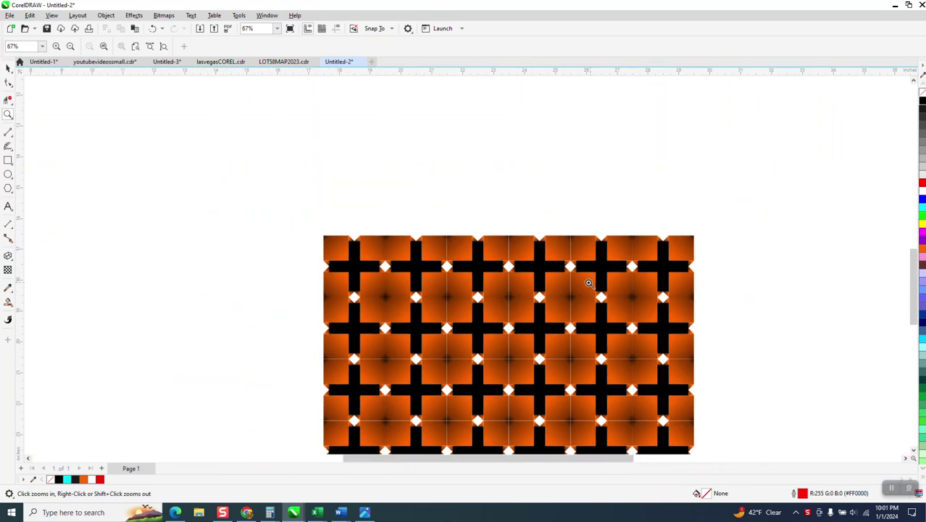
{"action": "scroll", "coordinate": [564, 262], "scroll_direction": "down", "scroll_amount": 1}
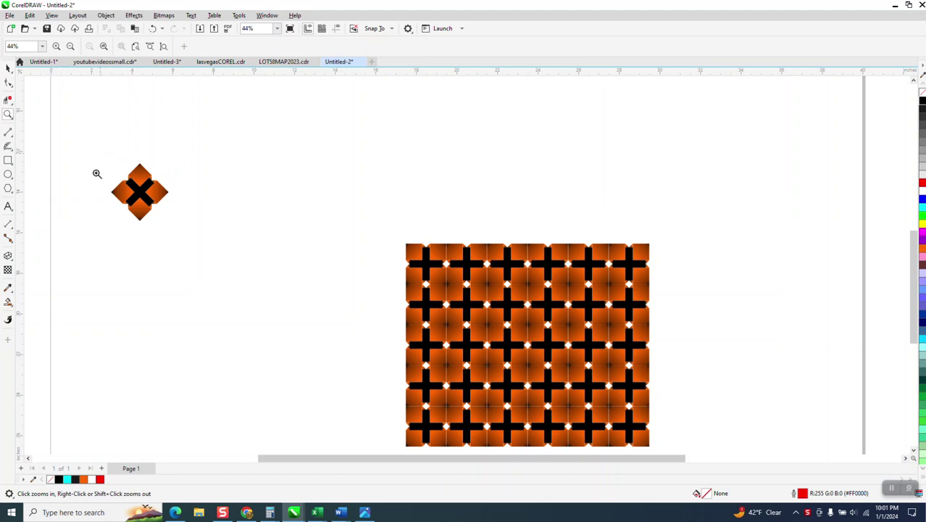
{"action": "left_click_drag", "start_coordinate": [97, 174], "coordinate": [235, 247]}
{"action": "scroll", "coordinate": [611, 282], "scroll_direction": "down", "scroll_amount": 2}
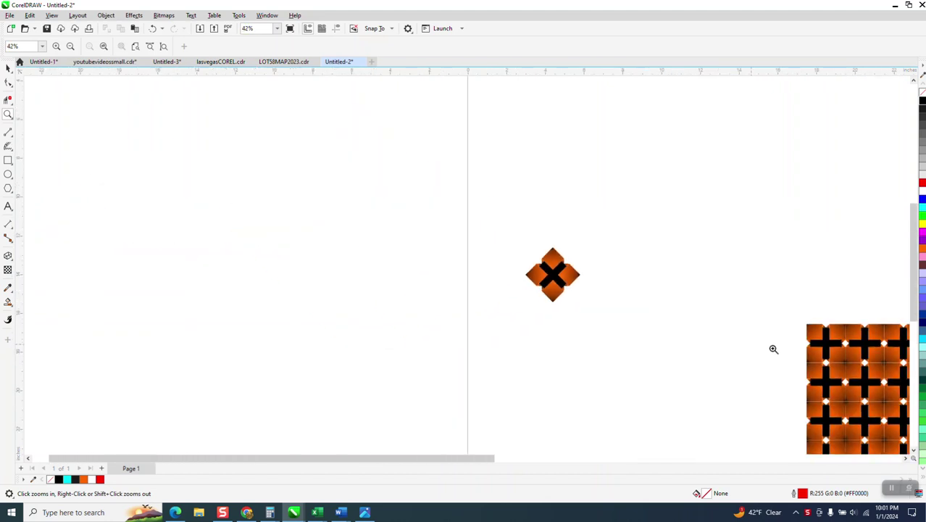
{"action": "left_click_drag", "start_coordinate": [834, 324], "coordinate": [882, 370]}
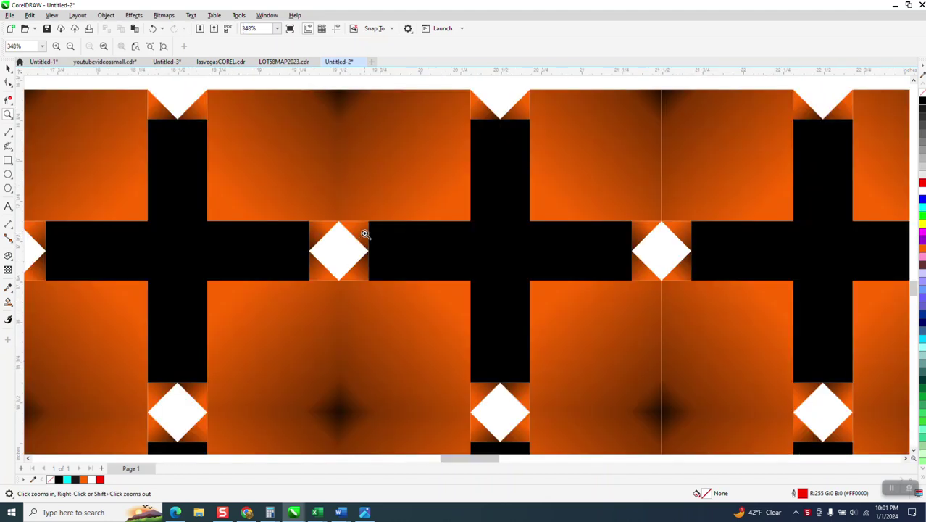
{"action": "scroll", "coordinate": [529, 274], "scroll_direction": "down", "scroll_amount": 5}
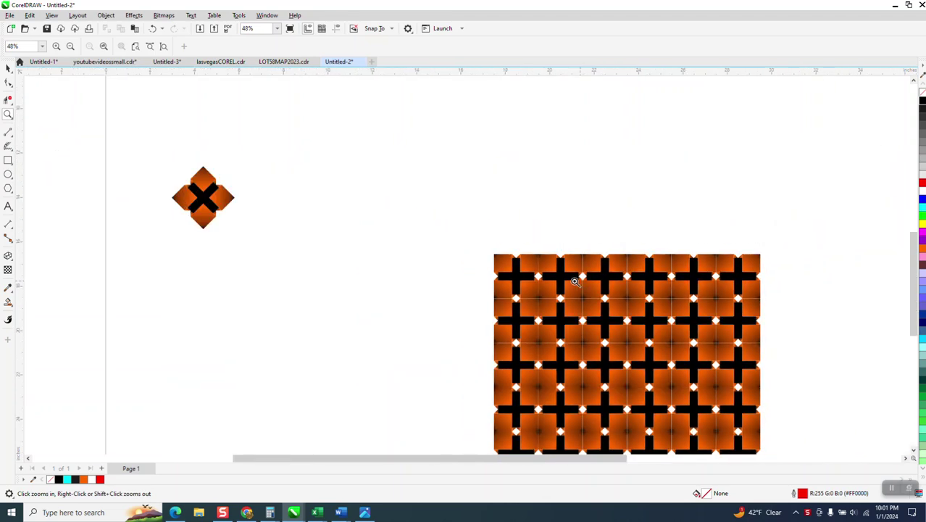
{"action": "left_click_drag", "start_coordinate": [140, 168], "coordinate": [281, 251]}
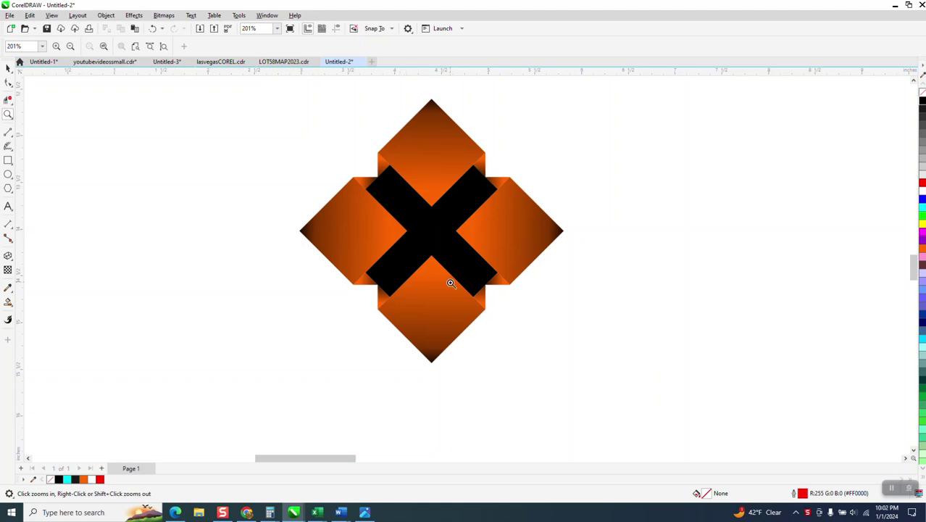
{"action": "scroll", "coordinate": [450, 298], "scroll_direction": "down", "scroll_amount": 1}
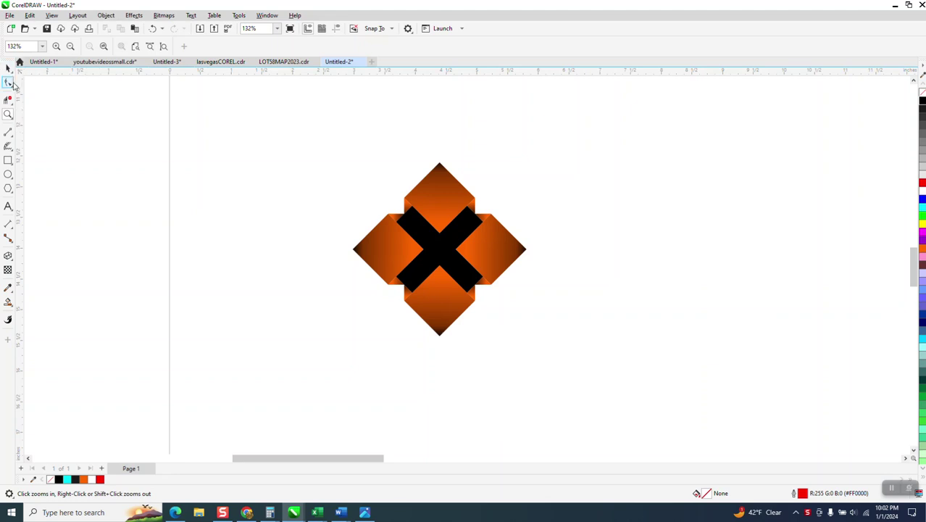
Drag the X tile group up and right, undoing a trial 0° rotation first.
{"action": "left_click", "coordinate": [8, 67]}
{"action": "left_click", "coordinate": [409, 199]}
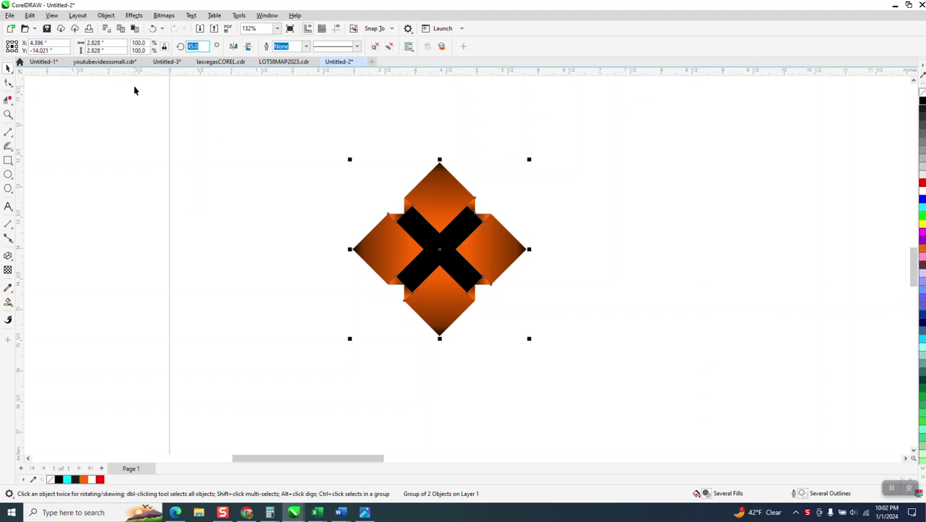
{"action": "key", "text": "Return"}
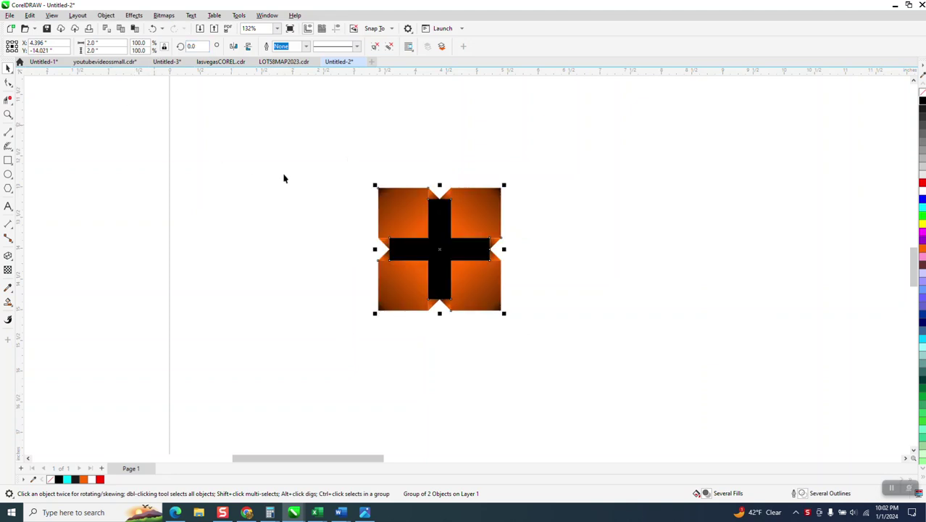
{"action": "left_click", "coordinate": [153, 28]}
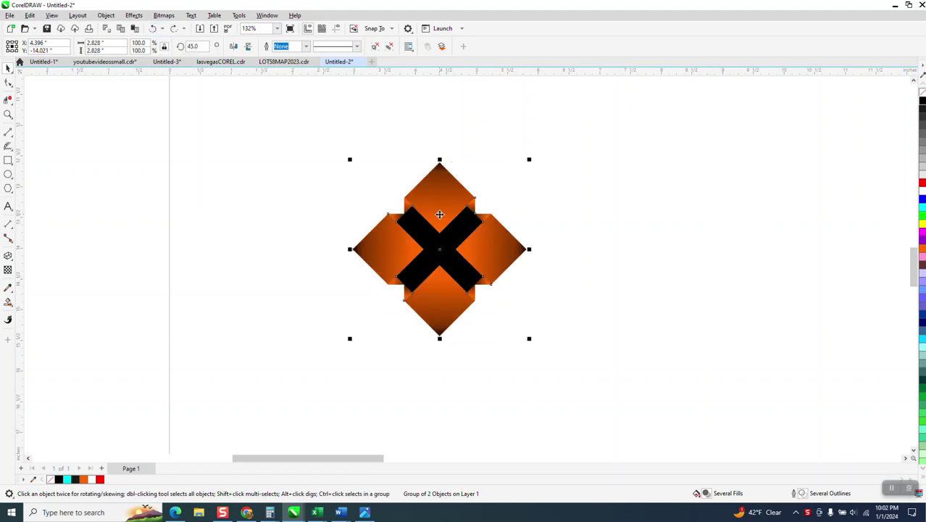
{"action": "left_click_drag", "start_coordinate": [439, 213], "coordinate": [615, 181]}
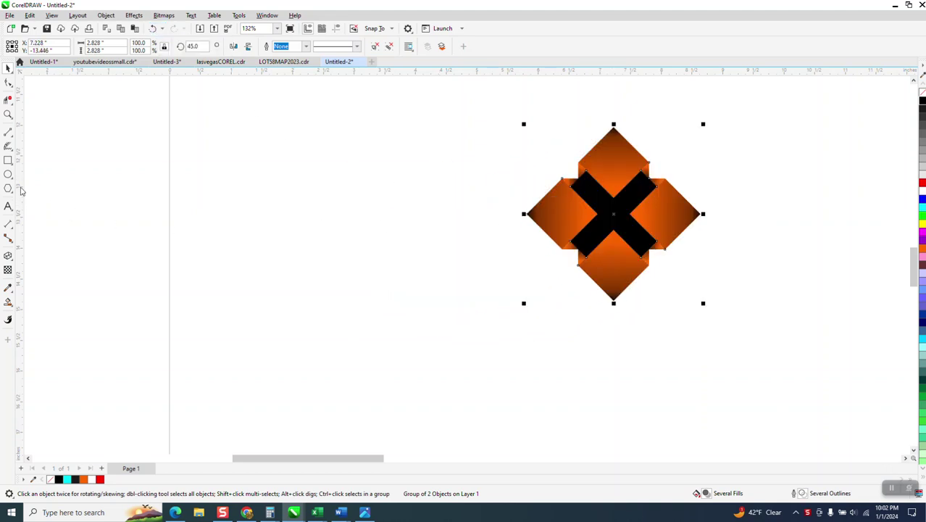
{"action": "left_click", "coordinate": [8, 161]}
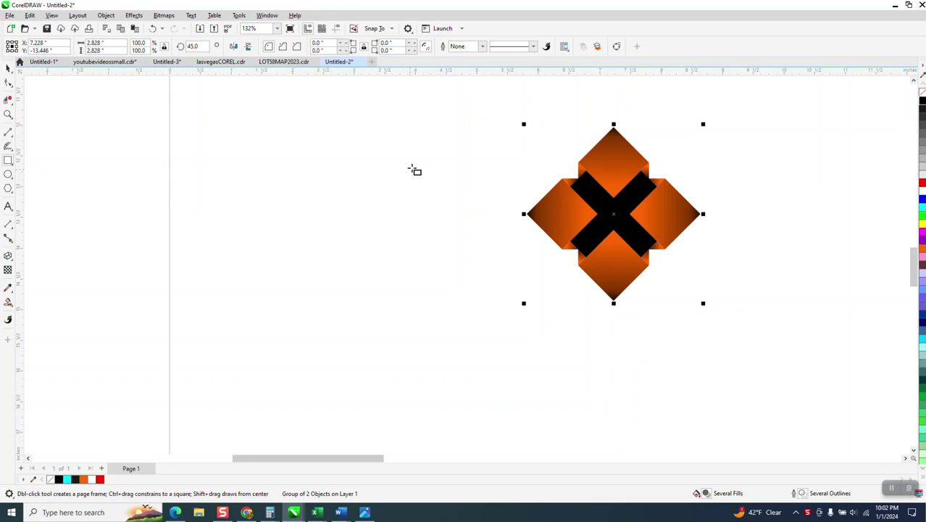
{"action": "scroll", "coordinate": [412, 178], "scroll_direction": "down", "scroll_amount": 3}
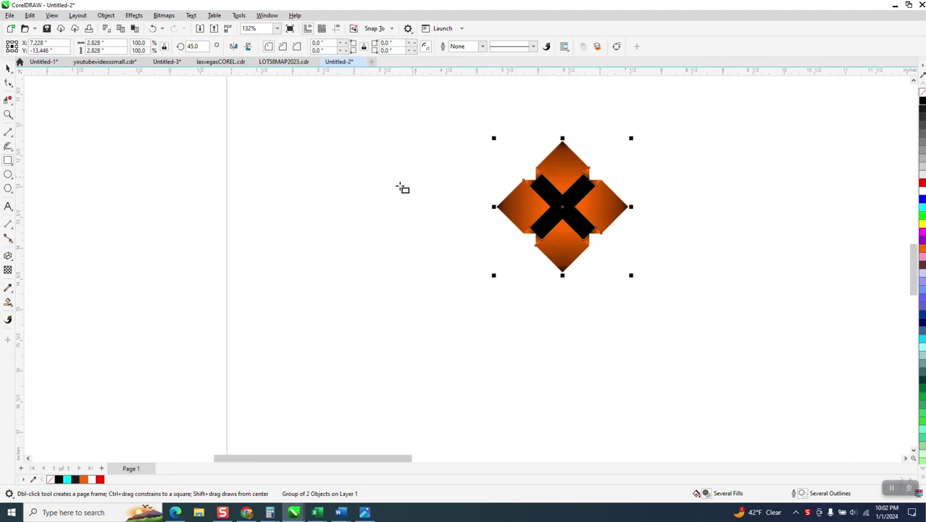
{"action": "scroll", "coordinate": [360, 224], "scroll_direction": "down", "scroll_amount": 1}
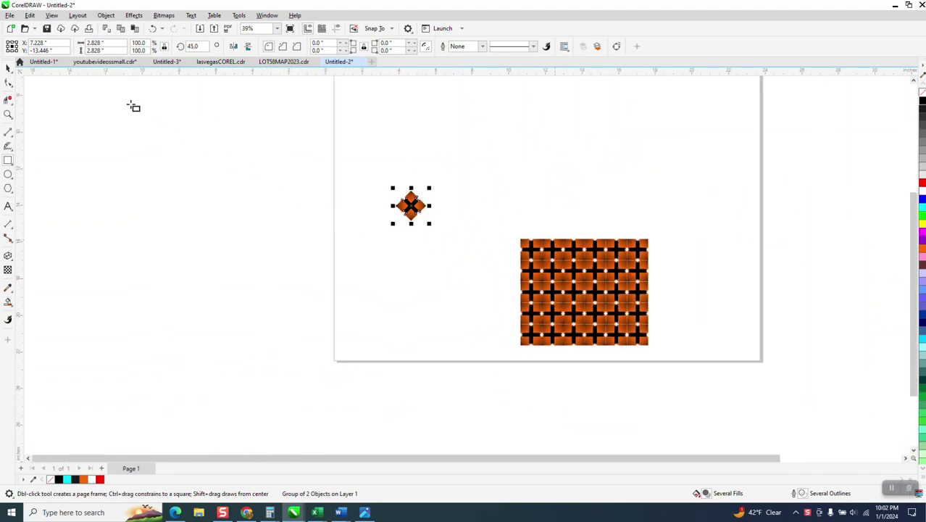
{"action": "left_click", "coordinate": [8, 68]}
Drag the tile grid off the page's right, then draw a small square rotated 45°.
{"action": "left_click_drag", "start_coordinate": [457, 221], "coordinate": [740, 377]}
{"action": "left_click_drag", "start_coordinate": [584, 296], "coordinate": [823, 252]}
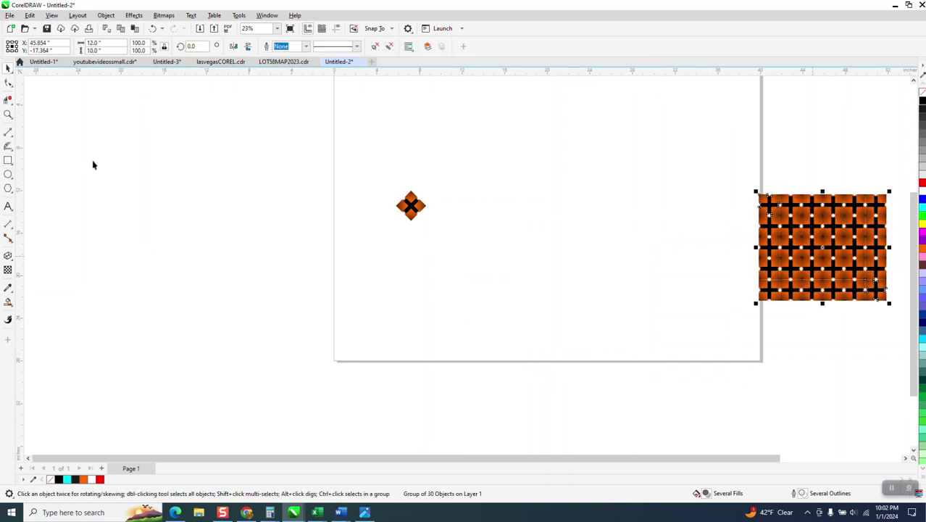
{"action": "left_click", "coordinate": [8, 160]}
{"action": "left_click_drag", "start_coordinate": [568, 182], "coordinate": [525, 224]}
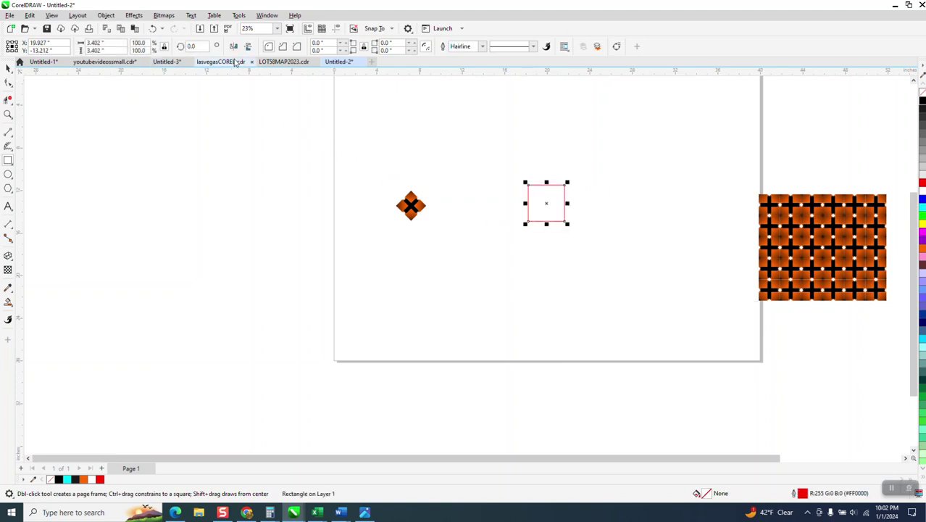
{"action": "left_click", "coordinate": [207, 46]}
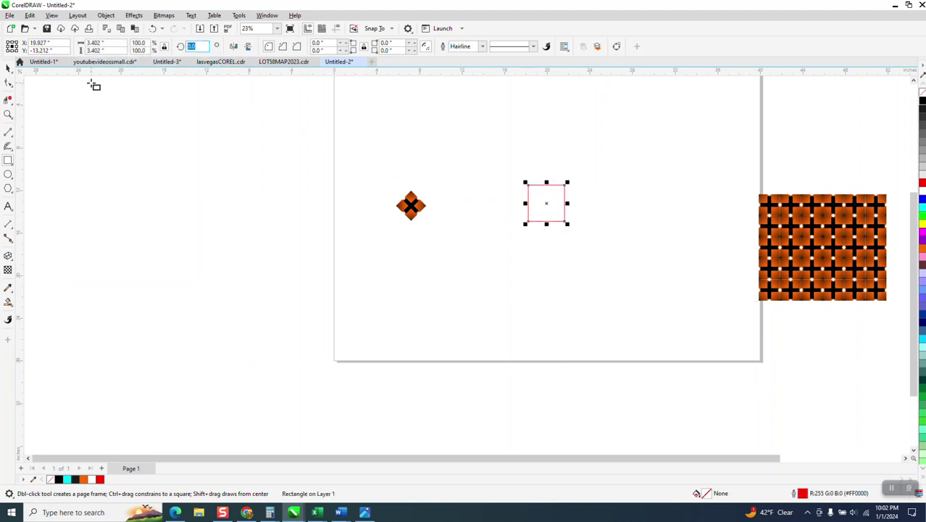
{"action": "type", "text": "5"}
{"action": "key", "text": "Return"}
Zoom in on the red diamond and drop a duplicate just below it, overlapping.
{"action": "left_click", "coordinate": [8, 114]}
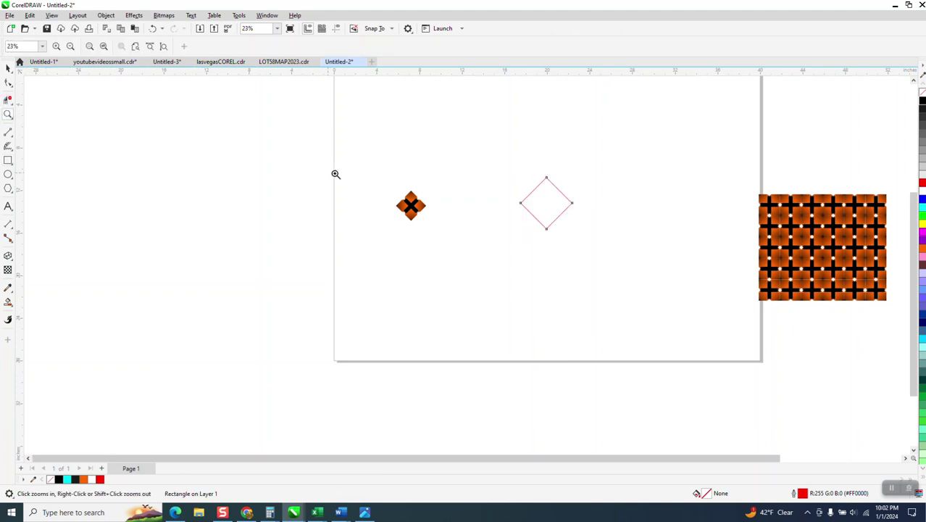
{"action": "left_click_drag", "start_coordinate": [511, 168], "coordinate": [627, 258]}
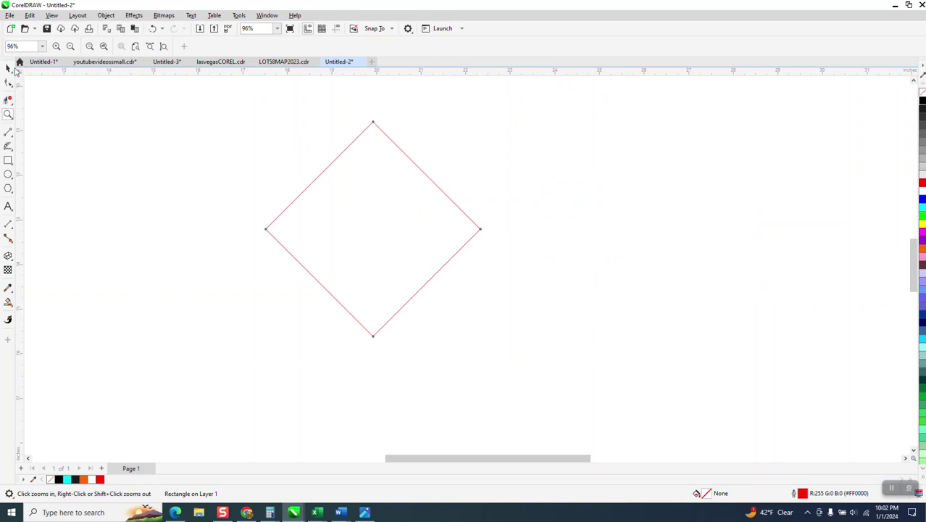
{"action": "key", "text": "space"}
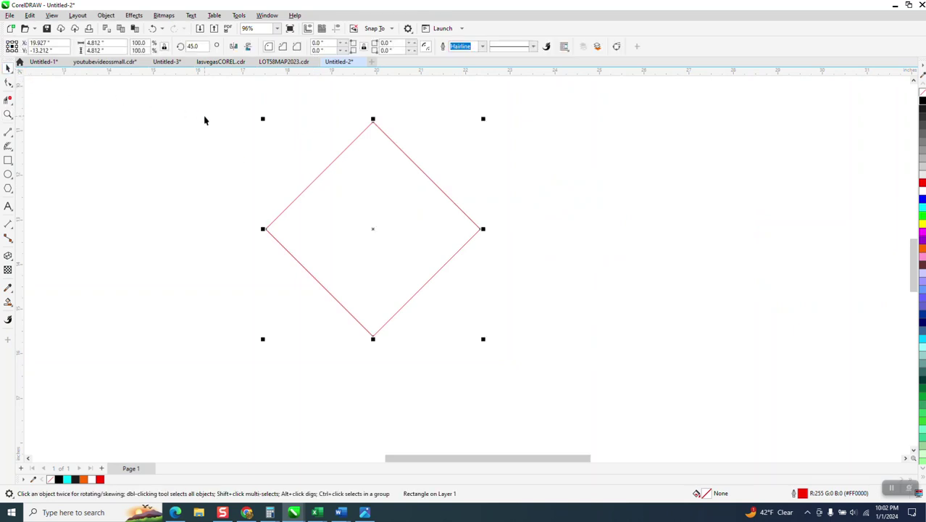
{"action": "left_click_drag", "start_coordinate": [372, 233], "coordinate": [371, 255]}
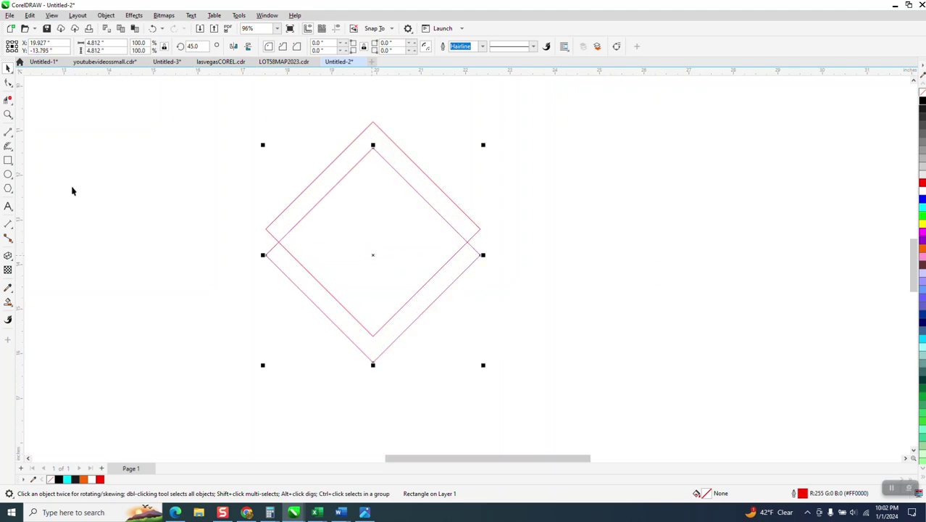
Draw a vertical two-point line to the left of the diamonds.
{"action": "left_click", "coordinate": [11, 139]}
{"action": "left_click", "coordinate": [107, 168]}
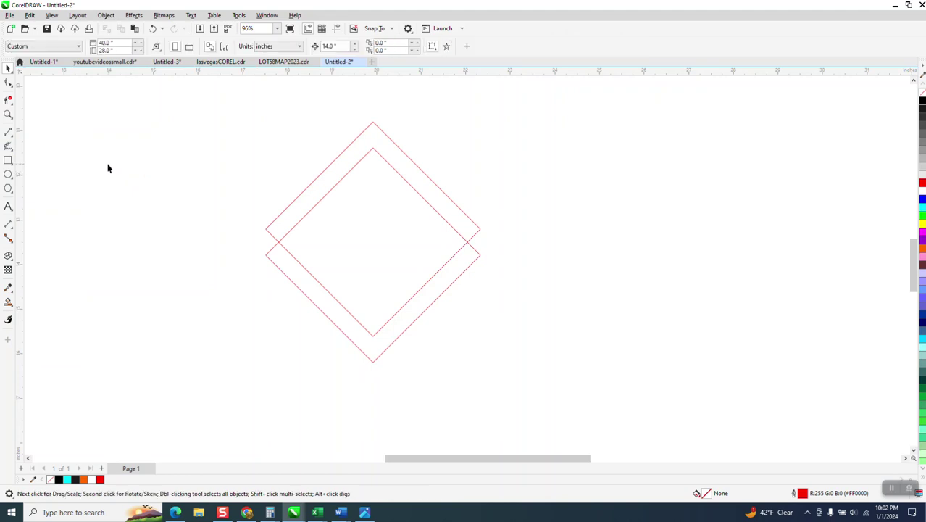
{"action": "left_click", "coordinate": [11, 137]}
{"action": "left_click_drag", "start_coordinate": [130, 146], "coordinate": [129, 270]}
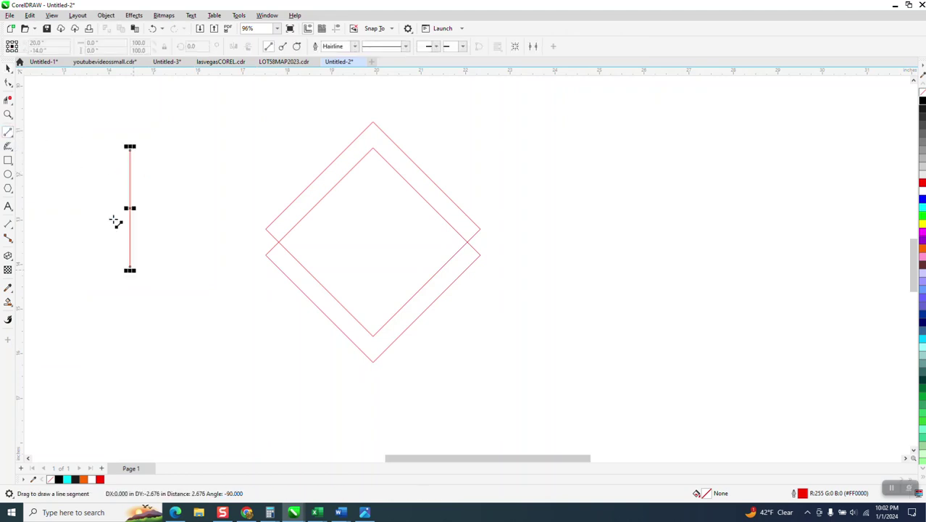
Try a copy of the line at the diamond's right corner, delete it, and return the line left.
{"action": "left_click", "coordinate": [9, 68]}
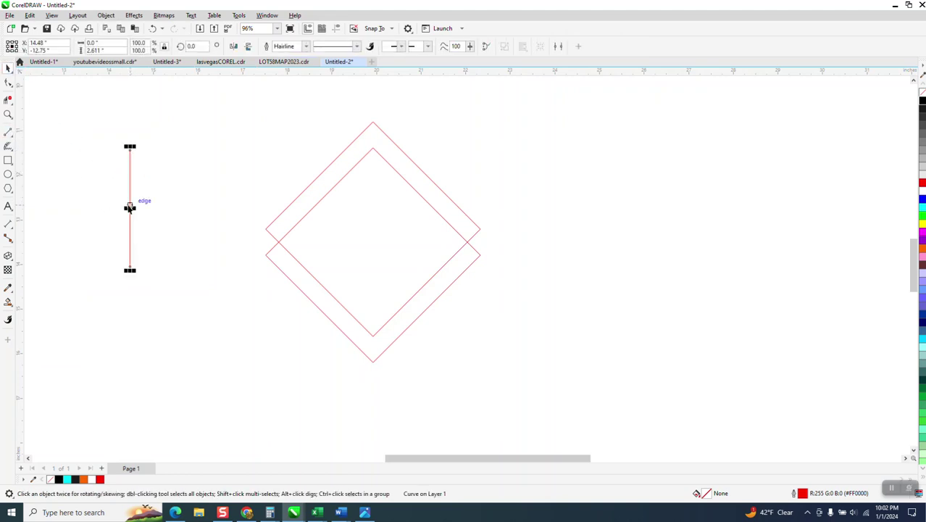
{"action": "left_click_drag", "start_coordinate": [130, 208], "coordinate": [266, 255]}
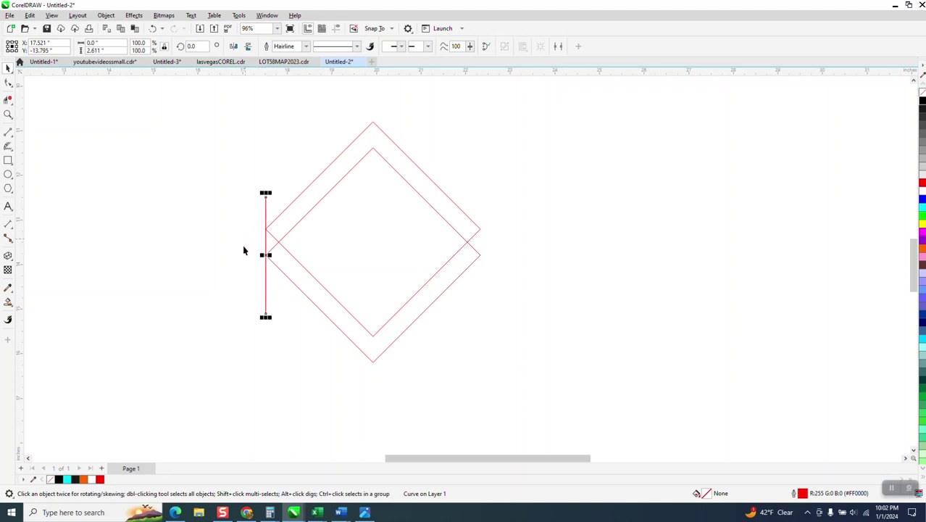
{"action": "left_click_drag", "start_coordinate": [265, 256], "coordinate": [481, 256]}
{"action": "key", "text": "Delete"}
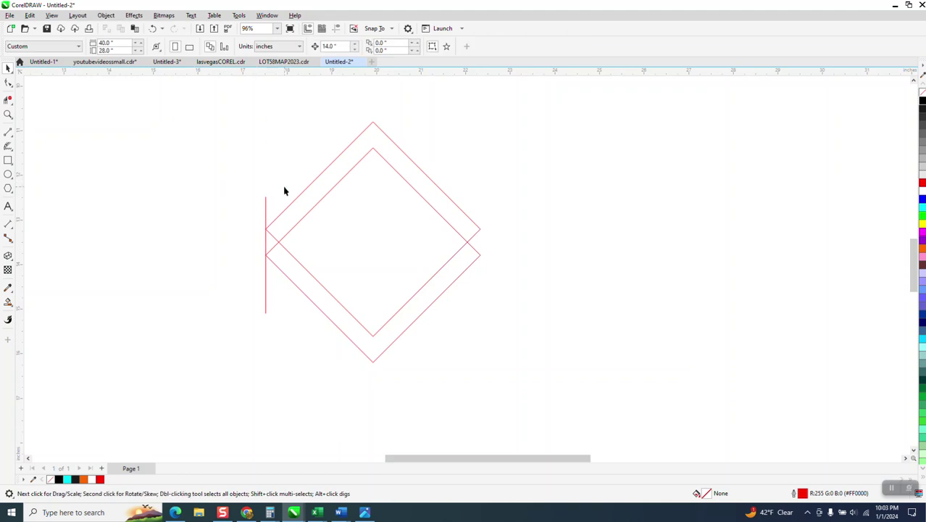
{"action": "left_click_drag", "start_coordinate": [265, 208], "coordinate": [183, 200]}
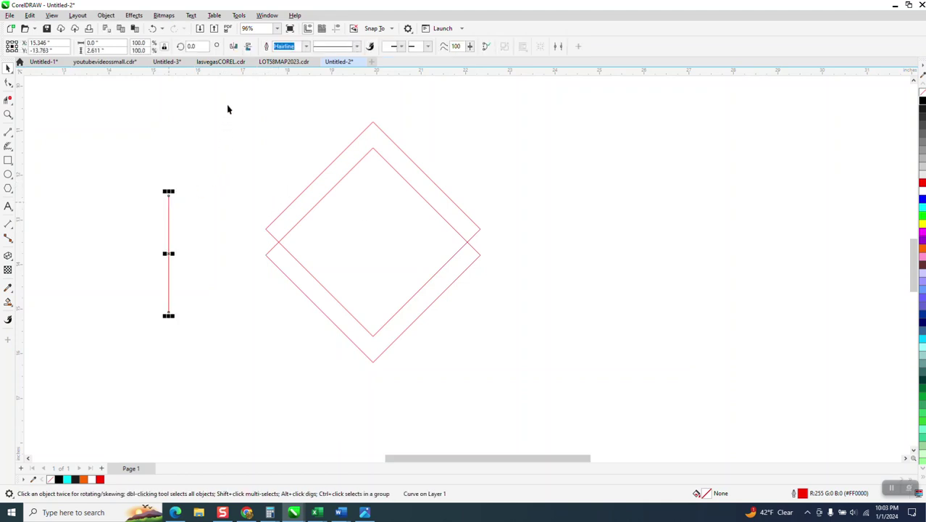
Group the two diamond outlines with Ctrl+G and center the vertical line on them.
{"action": "left_click_drag", "start_coordinate": [227, 109], "coordinate": [500, 368]}
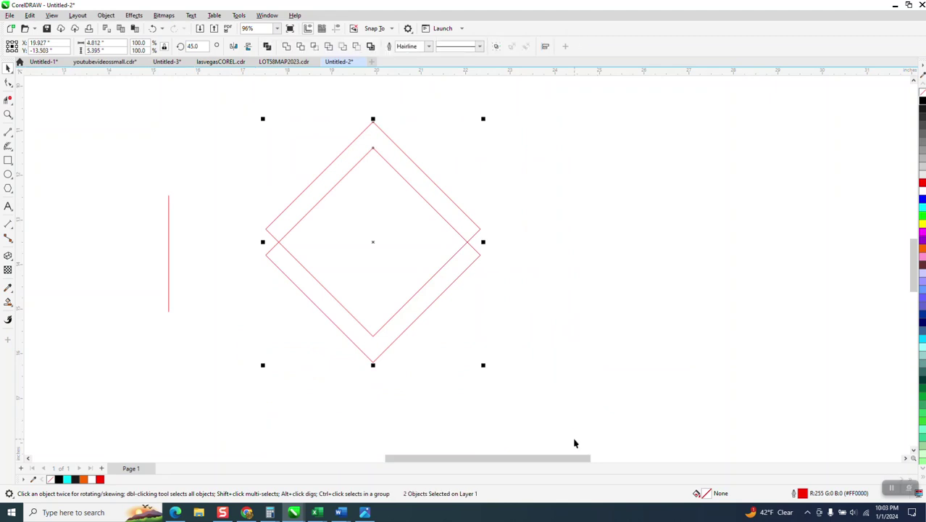
{"action": "key", "text": "ctrl+g"}
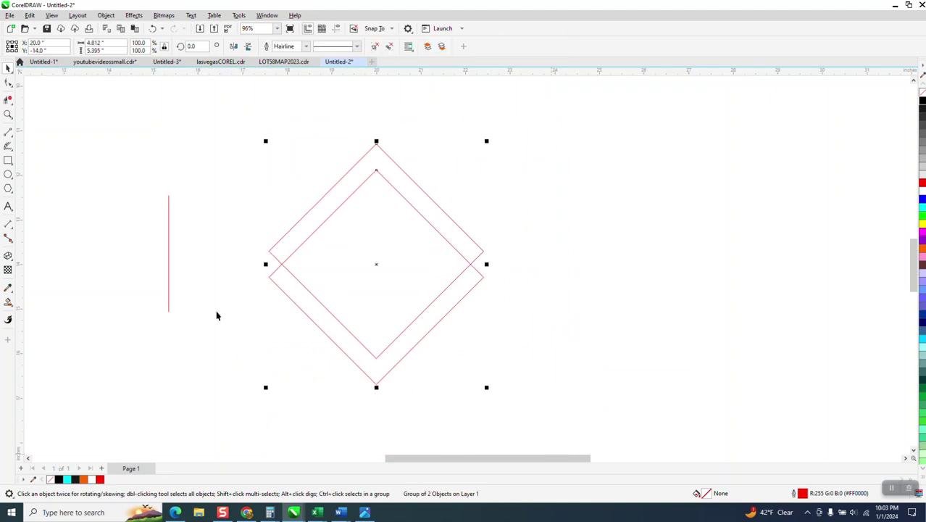
{"action": "left_click", "coordinate": [168, 270]}
{"action": "key", "text": "p"}
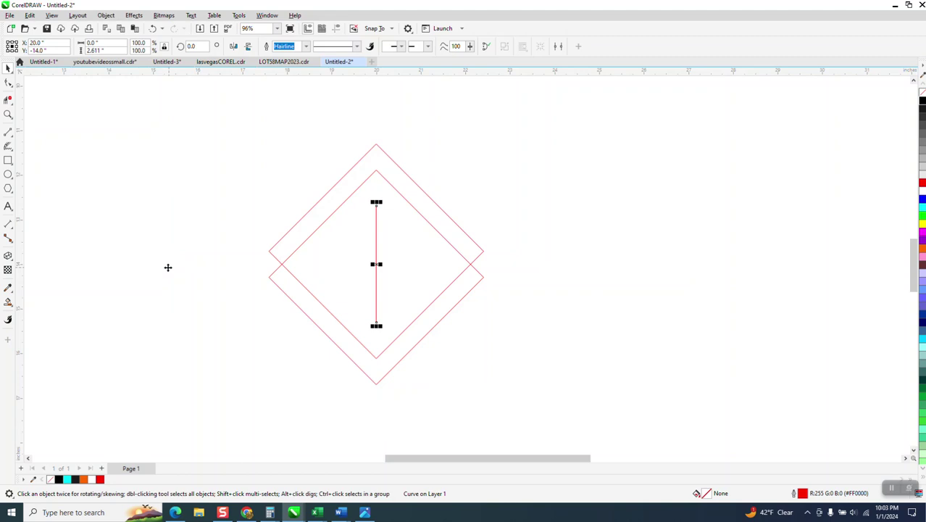
Align the vertical line to the diamond group's left corner, then reselect it with the group.
{"action": "left_click_drag", "start_coordinate": [226, 122], "coordinate": [276, 193]}
{"action": "left_click_drag", "start_coordinate": [589, 426], "coordinate": [588, 427]}
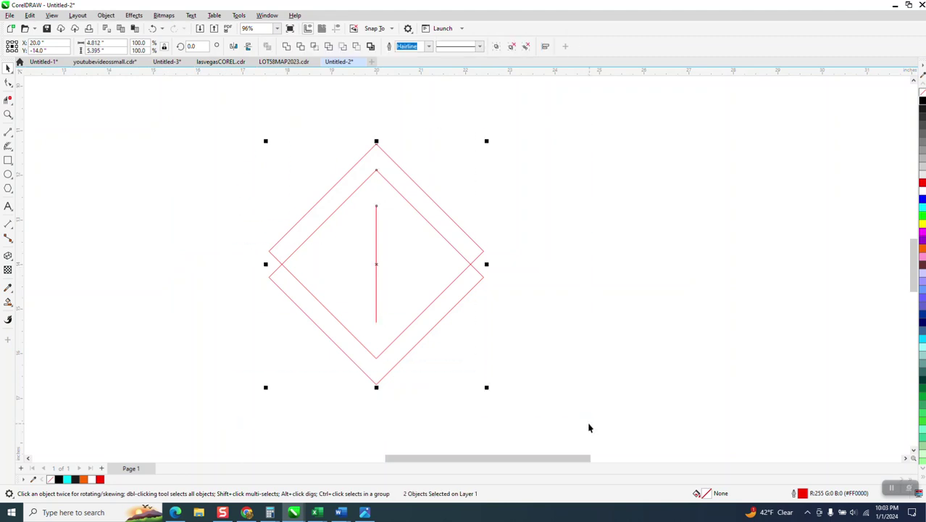
{"action": "key", "text": "l"}
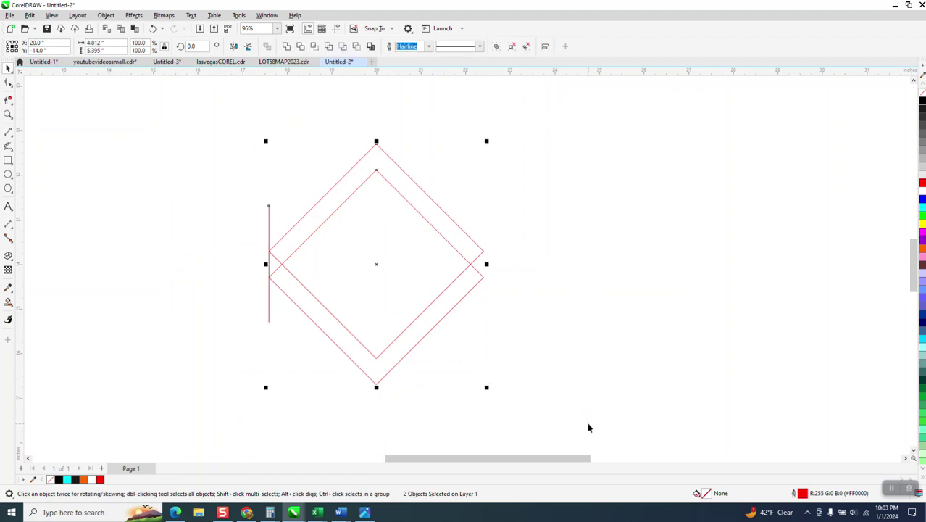
{"action": "left_click", "coordinate": [565, 350]}
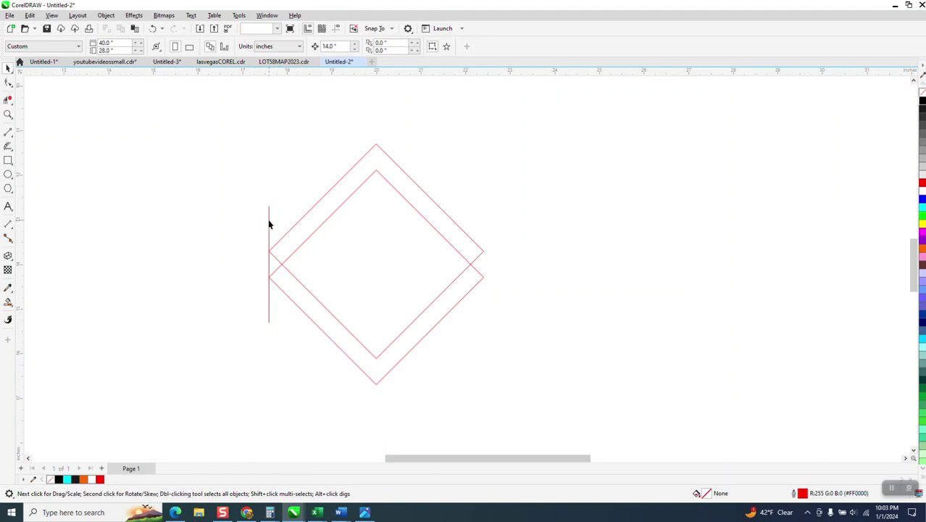
{"action": "left_click", "coordinate": [269, 230]}
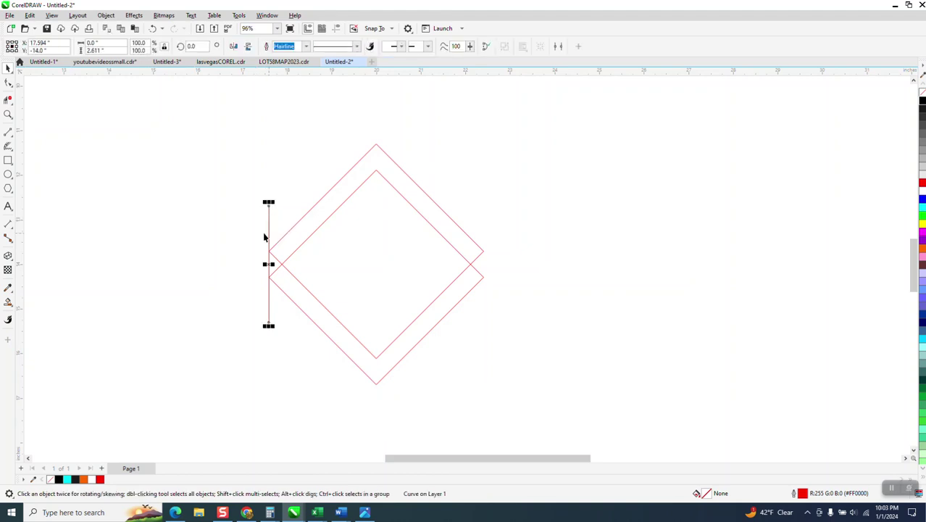
{"action": "key", "text": "ctrl+a"}
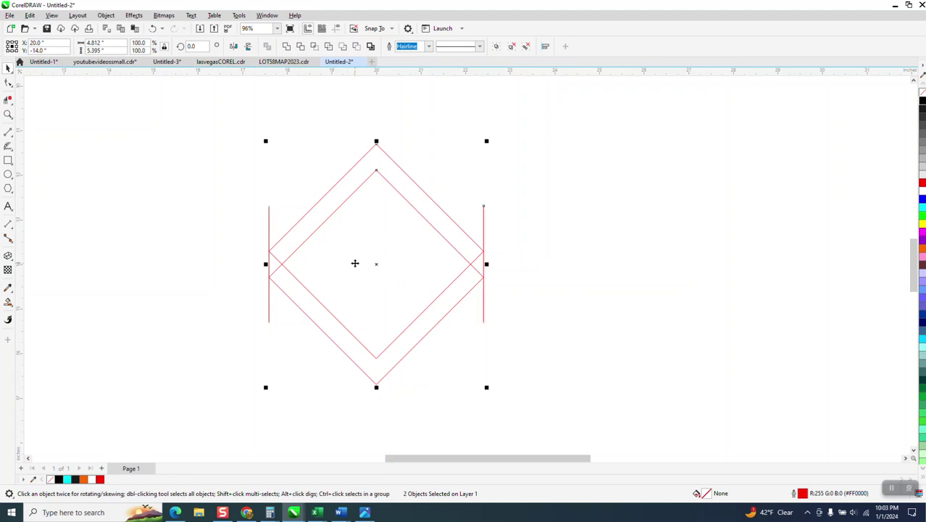
Trim the overlapping inner segments of the diamonds, then try and undo an orange Smart Fill.
{"action": "left_click", "coordinate": [8, 99]}
{"action": "left_click_drag", "start_coordinate": [349, 181], "coordinate": [403, 214]}
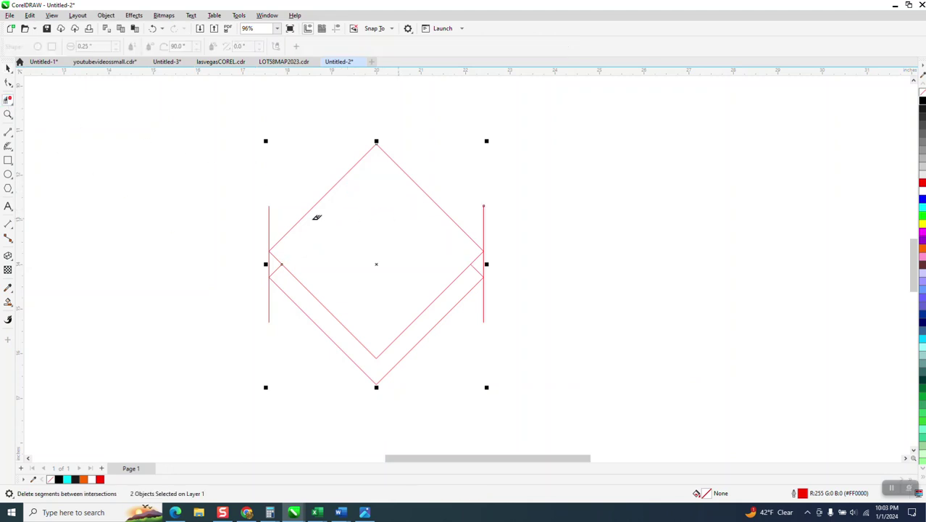
{"action": "scroll", "coordinate": [317, 217], "scroll_direction": "down", "scroll_amount": 2}
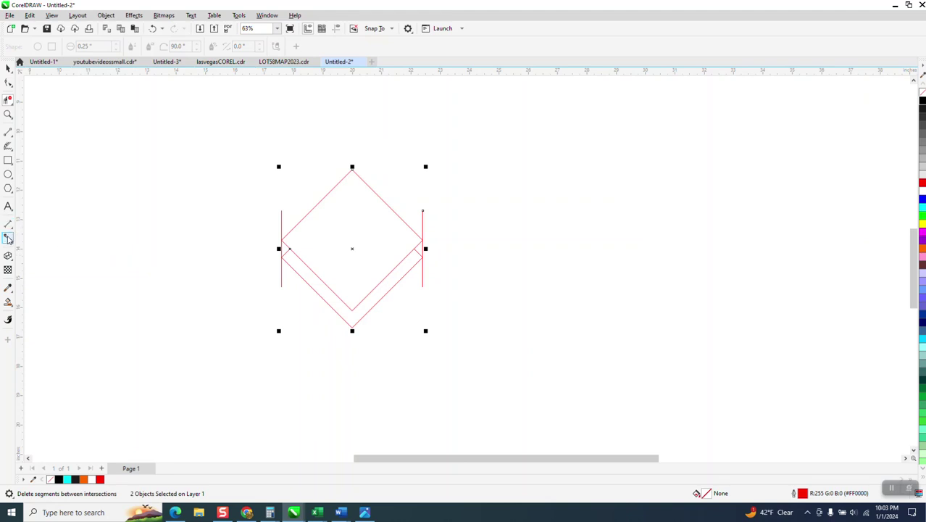
{"action": "left_click", "coordinate": [14, 298]}
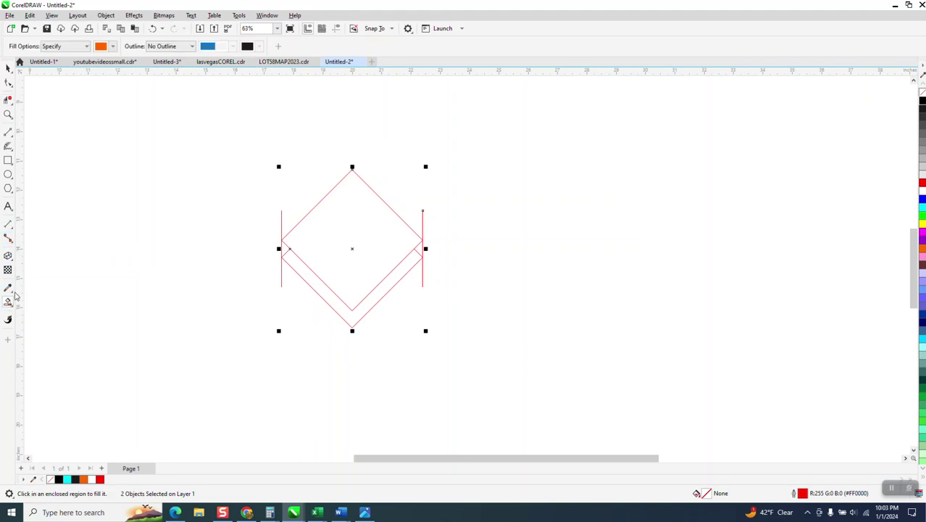
{"action": "left_click", "coordinate": [349, 216]}
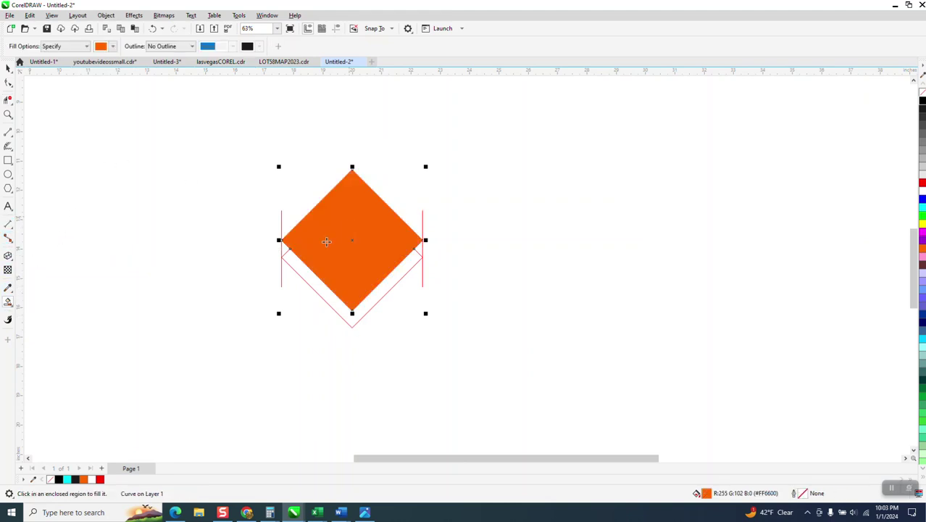
{"action": "left_click", "coordinate": [286, 247]}
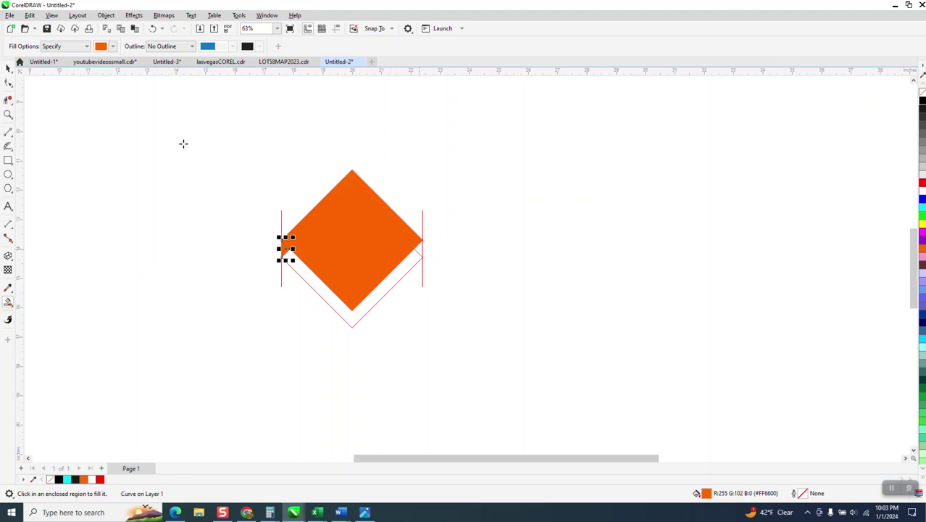
{"action": "left_click", "coordinate": [152, 29]}
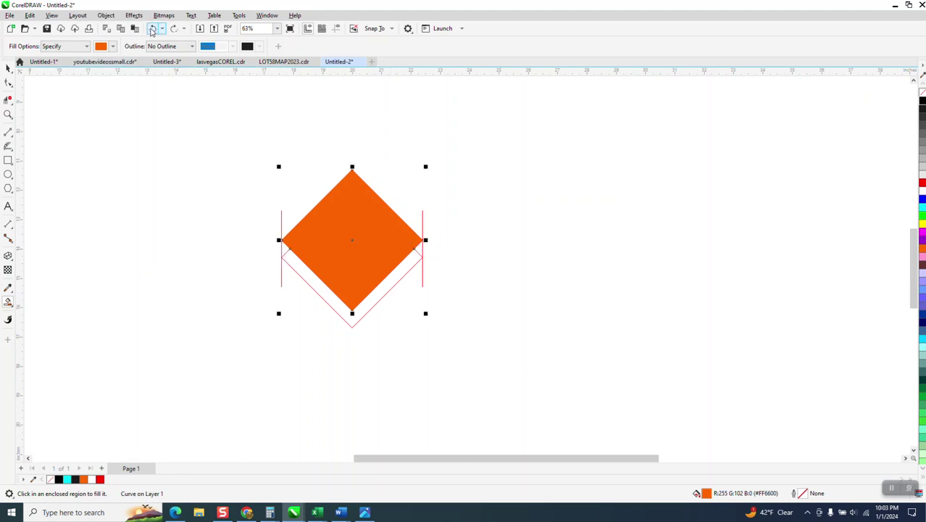
{"action": "left_click", "coordinate": [152, 29]}
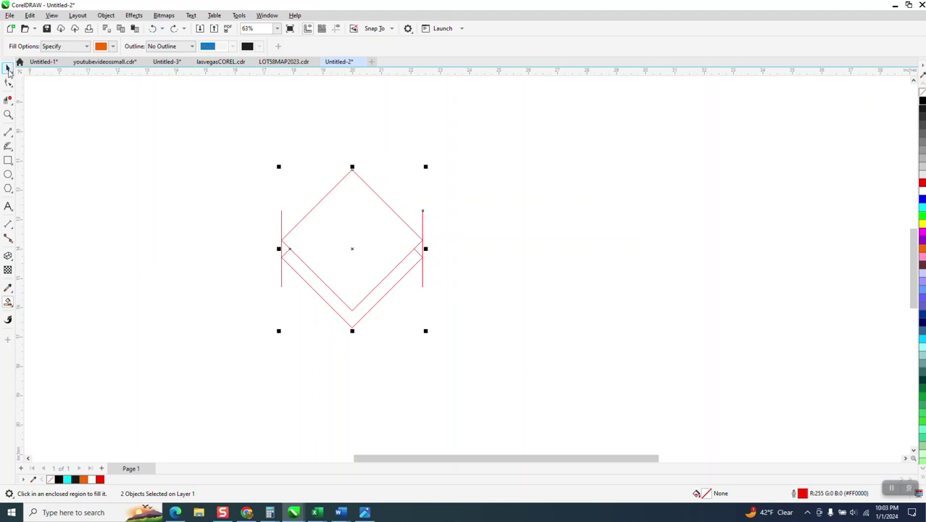
Group all the red outline pieces and lines with Ctrl+G.
{"action": "left_click", "coordinate": [8, 67]}
{"action": "left_click_drag", "start_coordinate": [258, 154], "coordinate": [405, 284]}
{"action": "left_click_drag", "start_coordinate": [482, 354], "coordinate": [467, 360]}
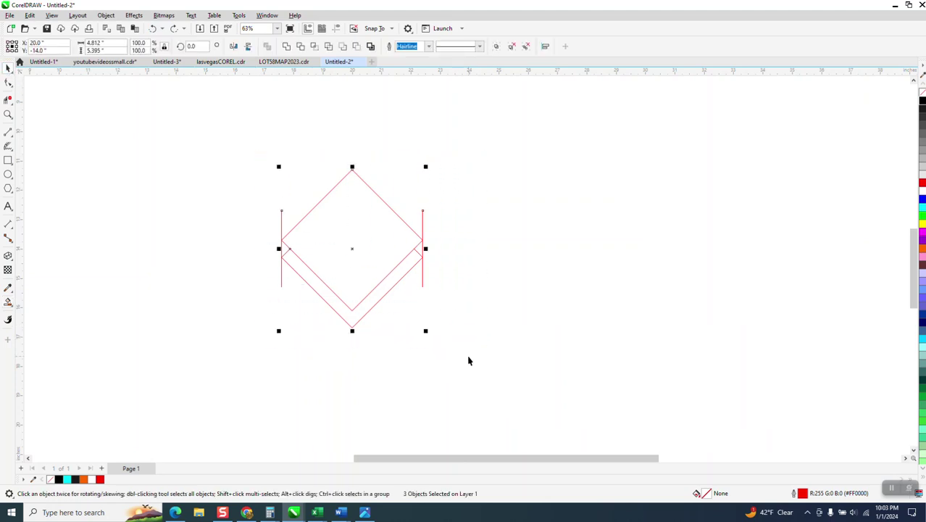
{"action": "key", "text": "ctrl+g"}
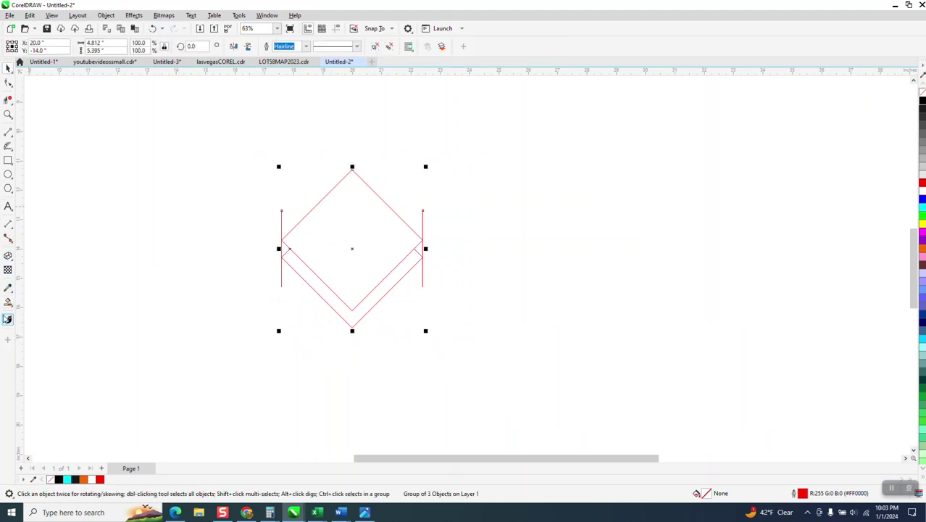
Smart Fill the top diamond and both corner regions orange, then move the outline group right.
{"action": "left_click", "coordinate": [8, 301]}
{"action": "left_click", "coordinate": [312, 241]}
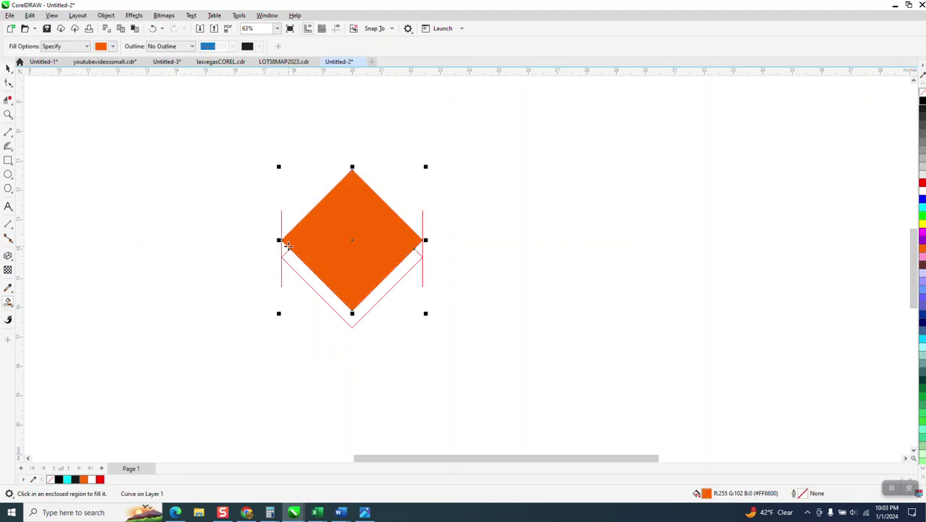
{"action": "left_click", "coordinate": [286, 247]}
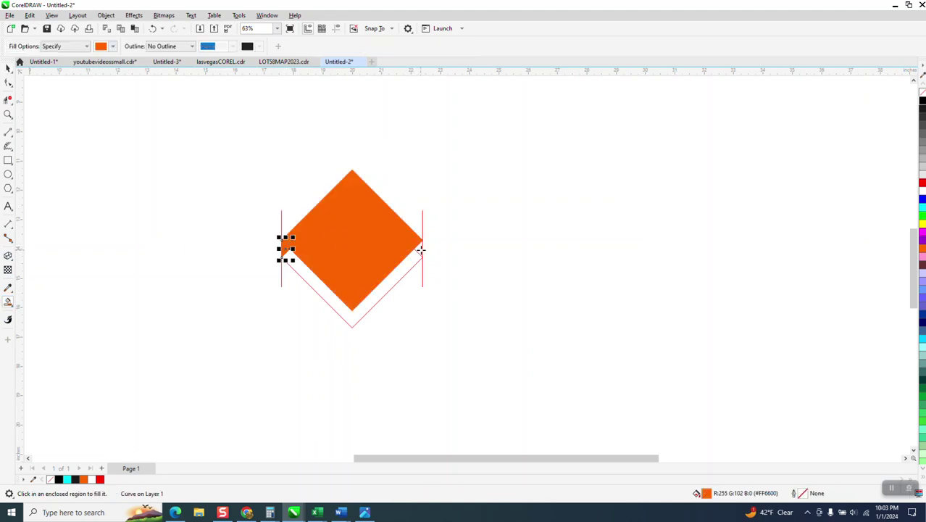
{"action": "left_click", "coordinate": [420, 249]}
{"action": "left_click", "coordinate": [9, 68]}
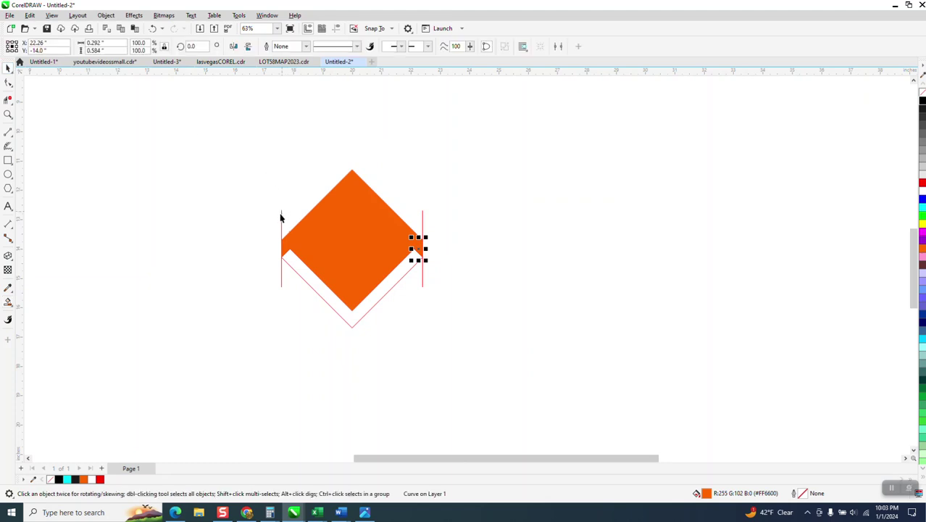
{"action": "left_click_drag", "start_coordinate": [282, 218], "coordinate": [714, 189]}
{"action": "left_click", "coordinate": [424, 218]}
Apply an interactive fountain fill to the diamond, black at the top tip to orange below, adjusting the midpoint.
{"action": "left_click", "coordinate": [348, 224]}
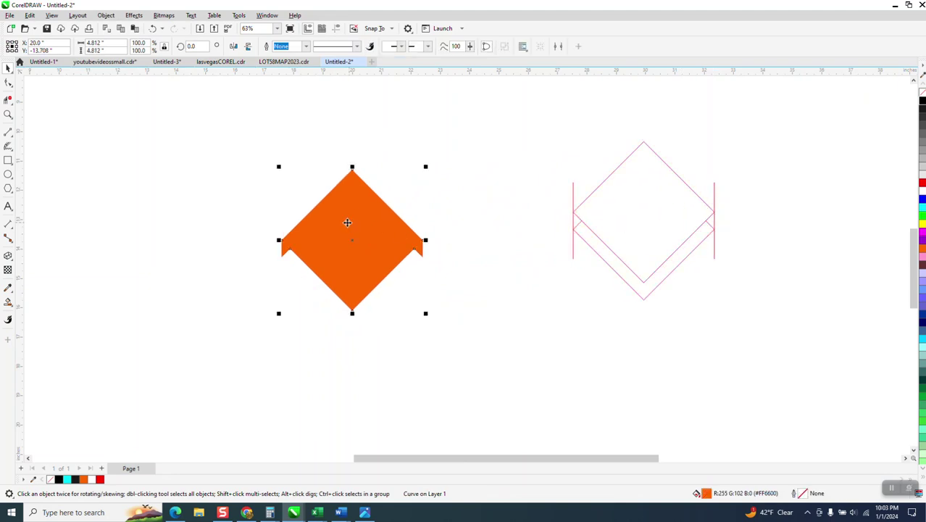
{"action": "left_click", "coordinate": [318, 170]}
{"action": "left_click", "coordinate": [368, 239]}
{"action": "left_click", "coordinate": [8, 303]}
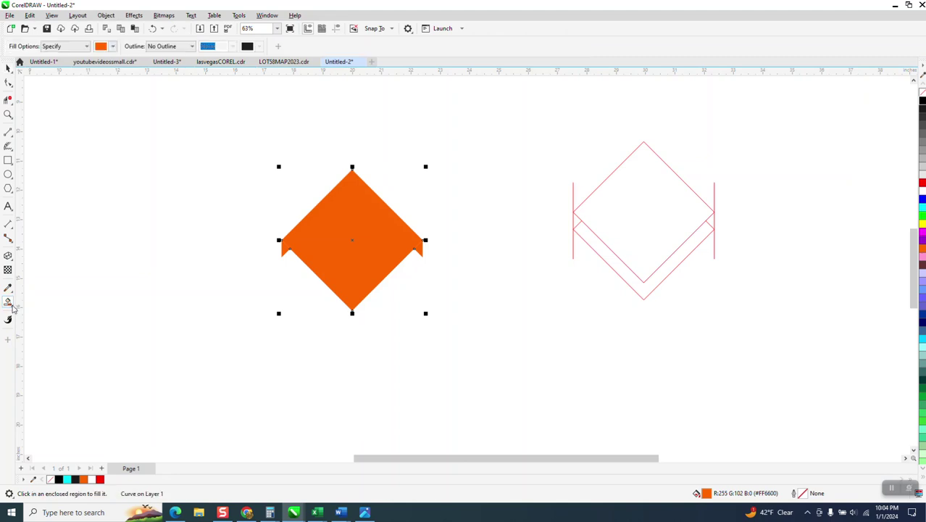
{"action": "left_click", "coordinate": [13, 309]}
{"action": "left_click", "coordinate": [29, 305]}
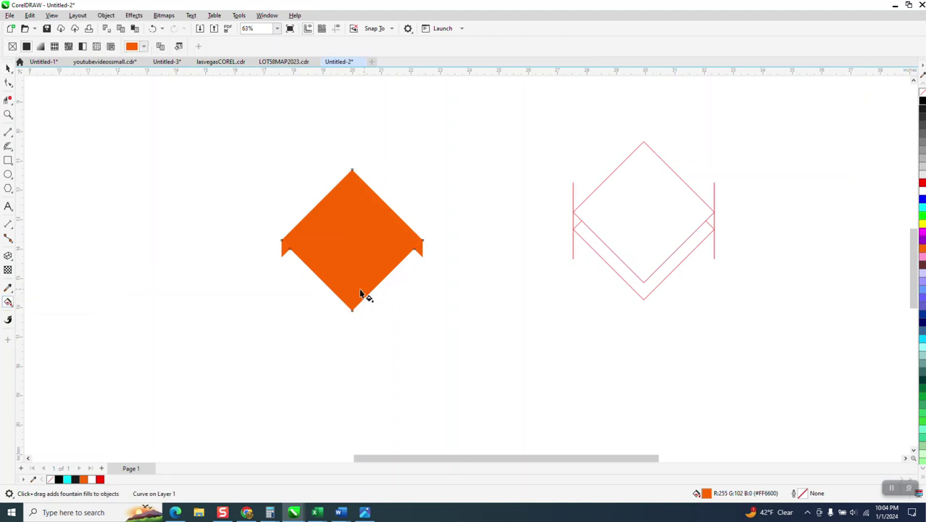
{"action": "left_click_drag", "start_coordinate": [352, 293], "coordinate": [352, 170]}
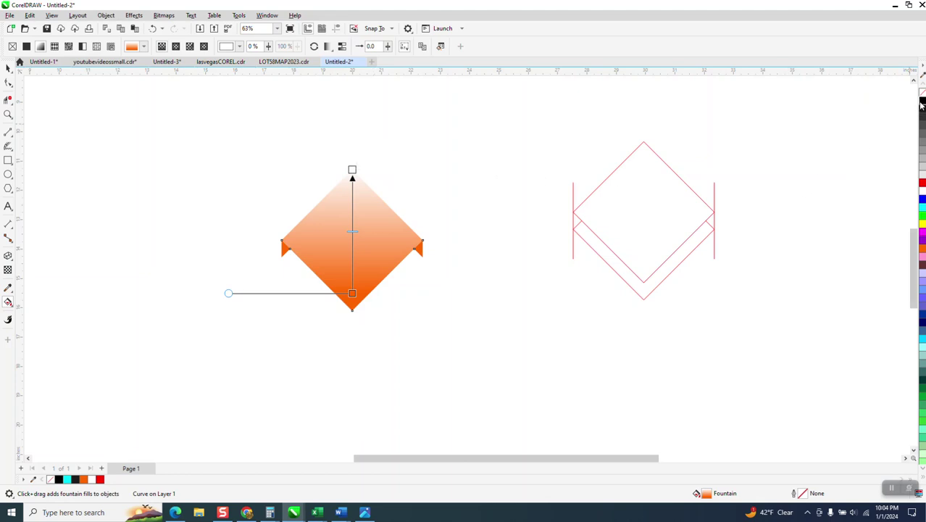
{"action": "left_click_drag", "start_coordinate": [439, 159], "coordinate": [352, 172]}
{"action": "left_click_drag", "start_coordinate": [356, 230], "coordinate": [352, 197]}
{"action": "left_click", "coordinate": [252, 210]}
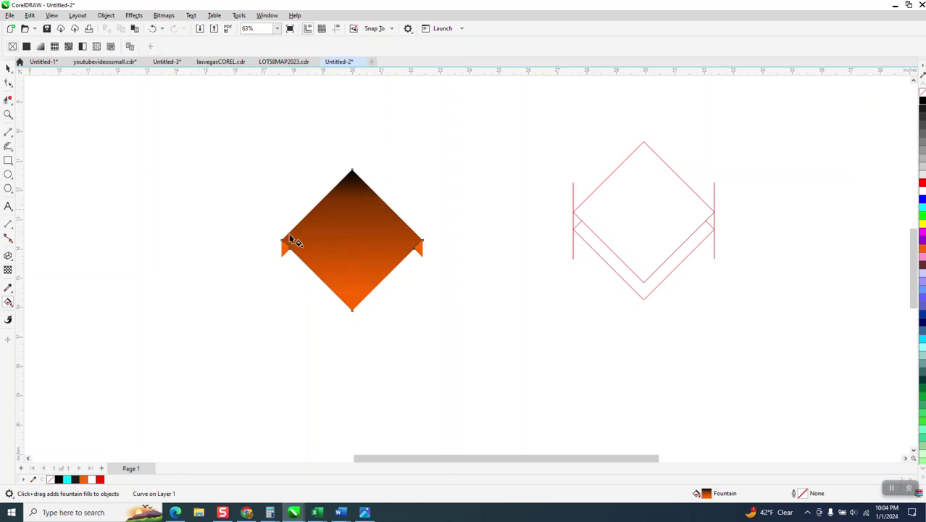
{"action": "left_click", "coordinate": [8, 67]}
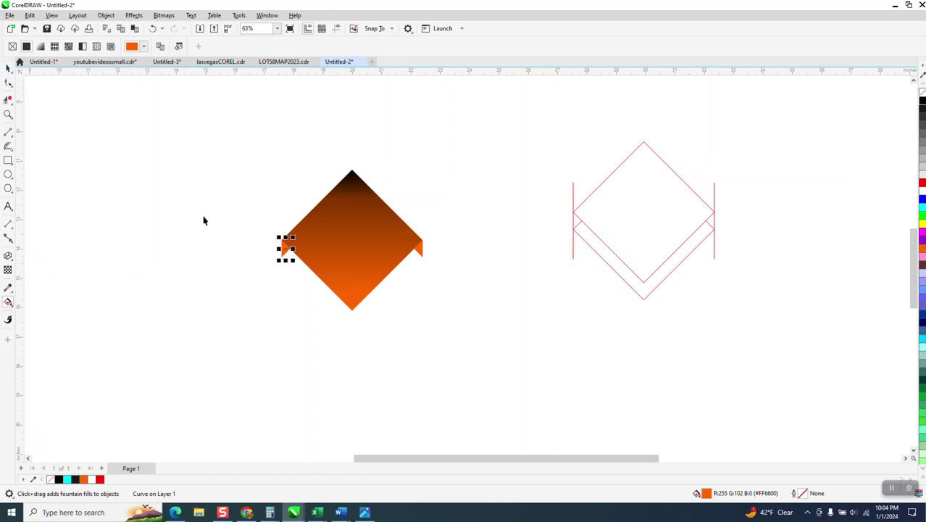
Give the small left corner piece a gradient fill ending in black.
{"action": "left_click", "coordinate": [285, 252]}
{"action": "left_click", "coordinate": [8, 113]}
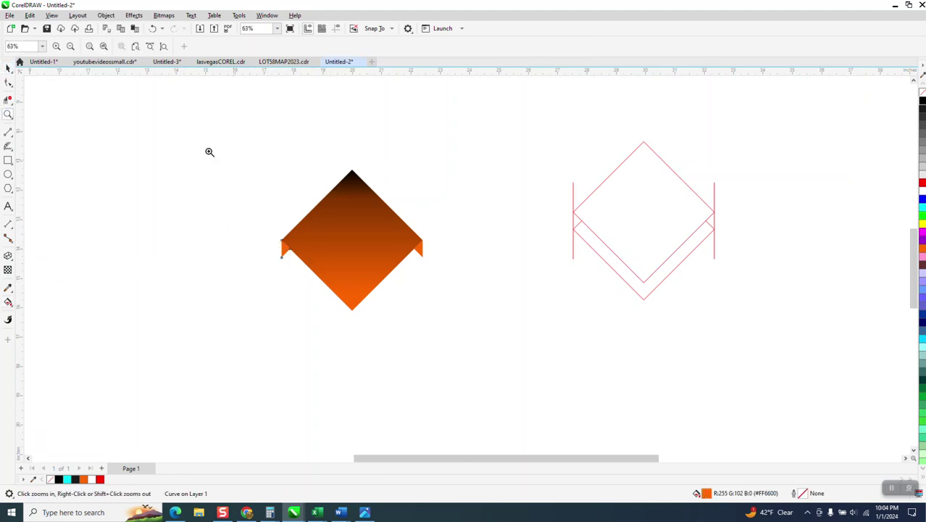
{"action": "left_click_drag", "start_coordinate": [194, 144], "coordinate": [588, 387]}
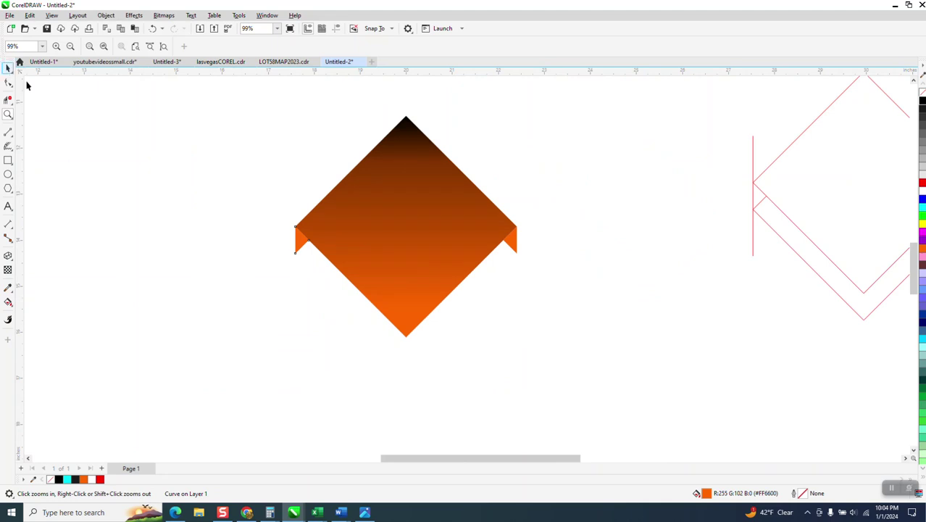
{"action": "left_click", "coordinate": [8, 68]}
{"action": "left_click", "coordinate": [11, 310]}
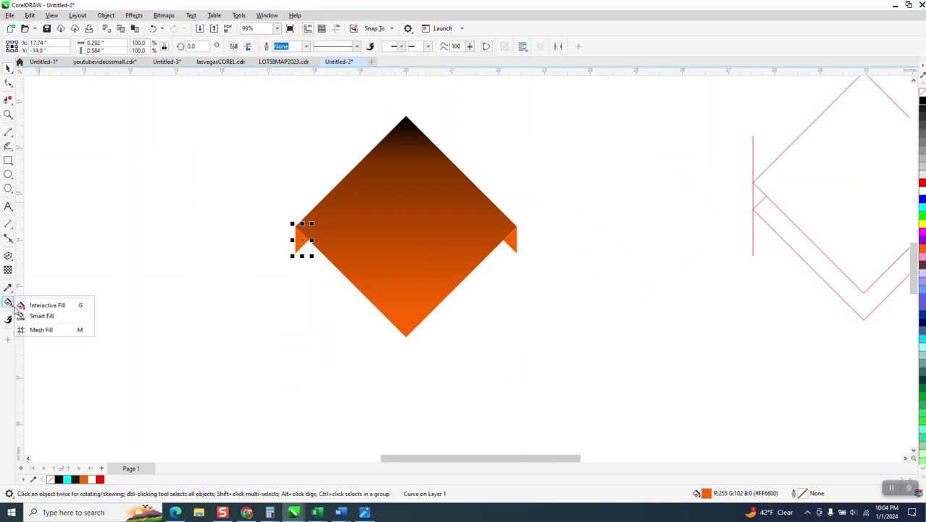
{"action": "left_click", "coordinate": [45, 307]}
{"action": "left_click_drag", "start_coordinate": [303, 236], "coordinate": [299, 257]}
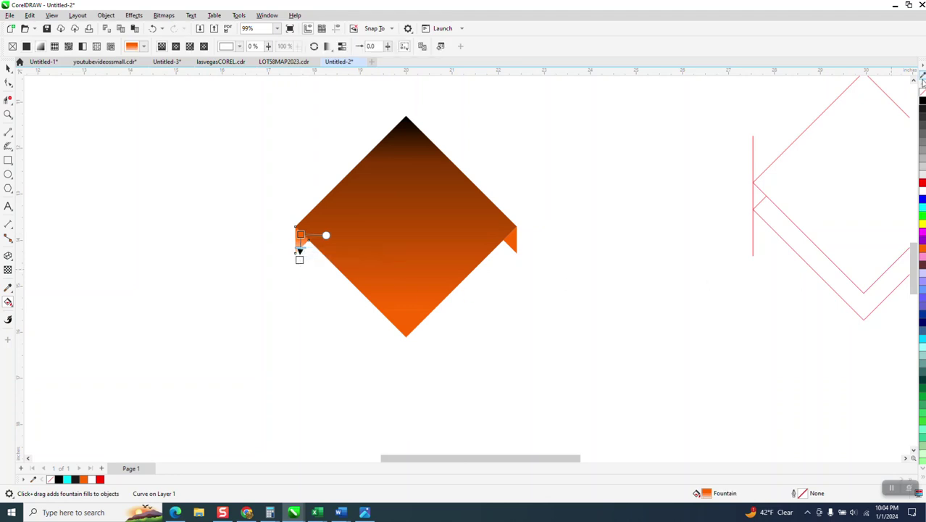
{"action": "left_click", "coordinate": [300, 259]}
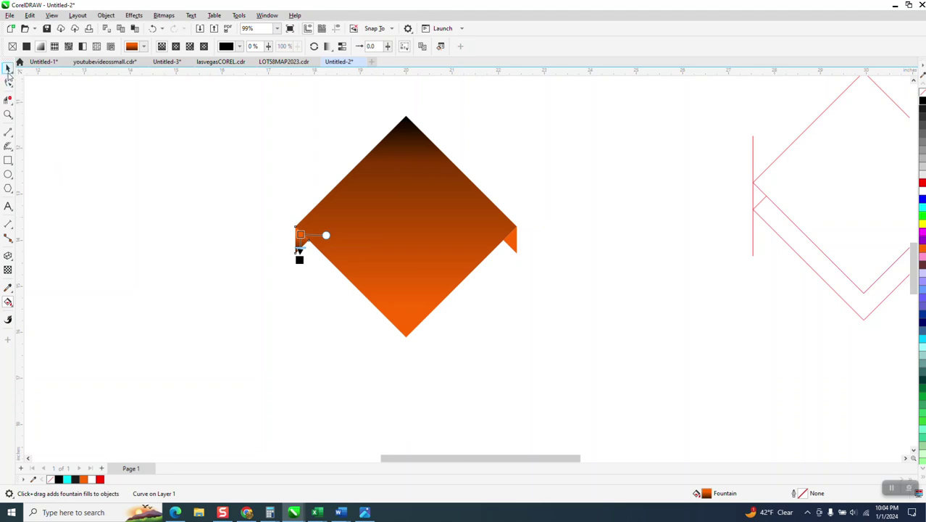
{"action": "left_click", "coordinate": [8, 68]}
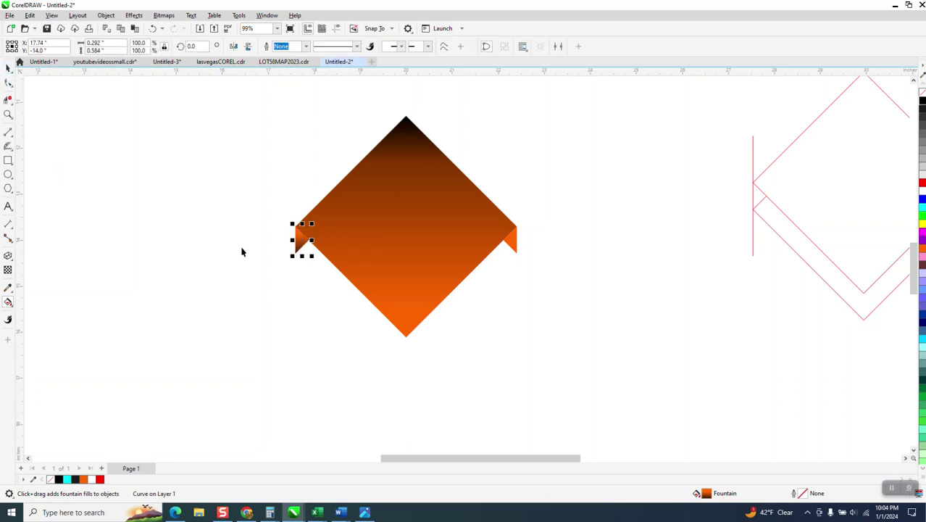
Apply a black-ended gradient to the right corner piece and reposition its black node.
{"action": "left_click", "coordinate": [509, 241]}
{"action": "left_click", "coordinate": [8, 302]}
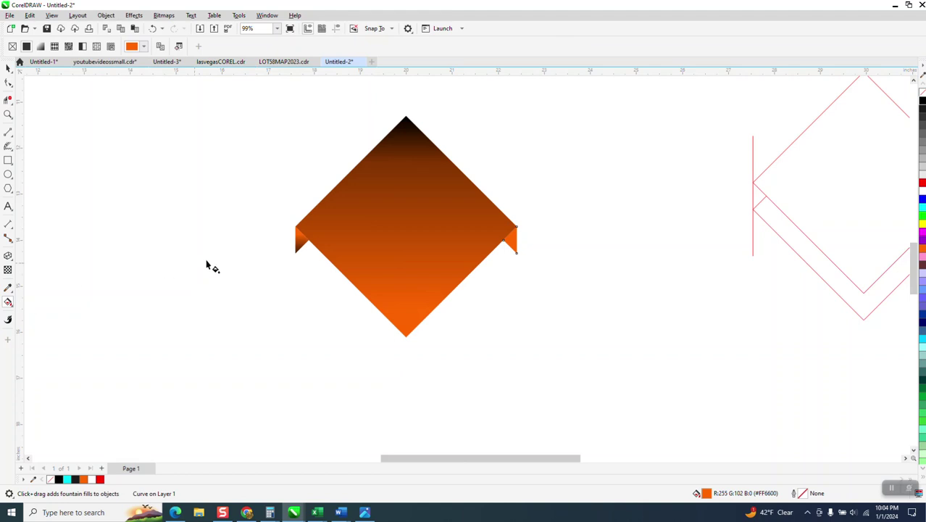
{"action": "left_click", "coordinate": [10, 305]}
{"action": "left_click", "coordinate": [29, 303]}
{"action": "left_click", "coordinate": [510, 252]}
{"action": "left_click_drag", "start_coordinate": [510, 252], "coordinate": [508, 255]}
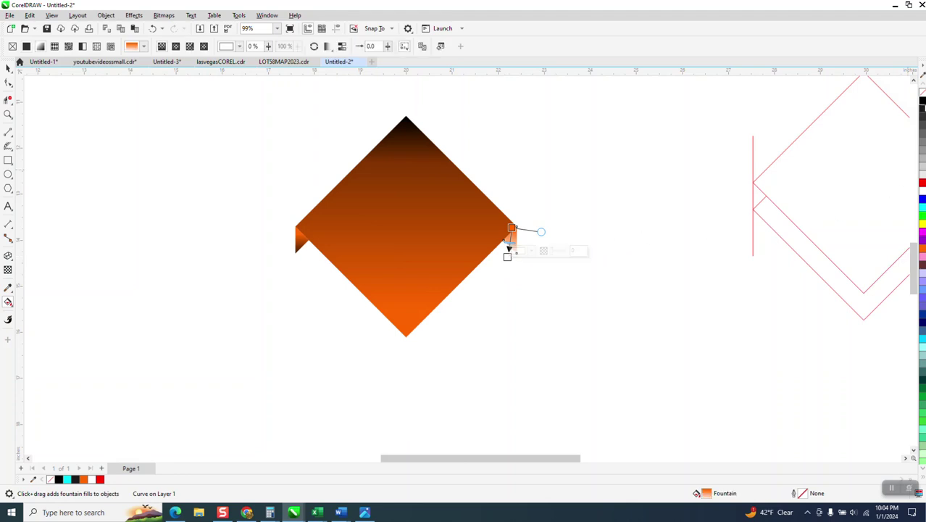
{"action": "left_click_drag", "start_coordinate": [922, 102], "coordinate": [540, 225]}
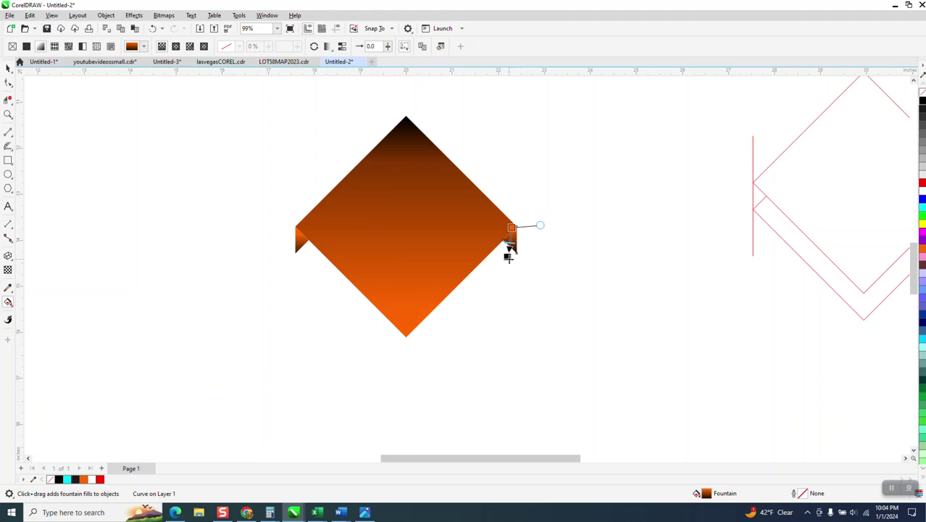
{"action": "left_click_drag", "start_coordinate": [509, 258], "coordinate": [514, 260]}
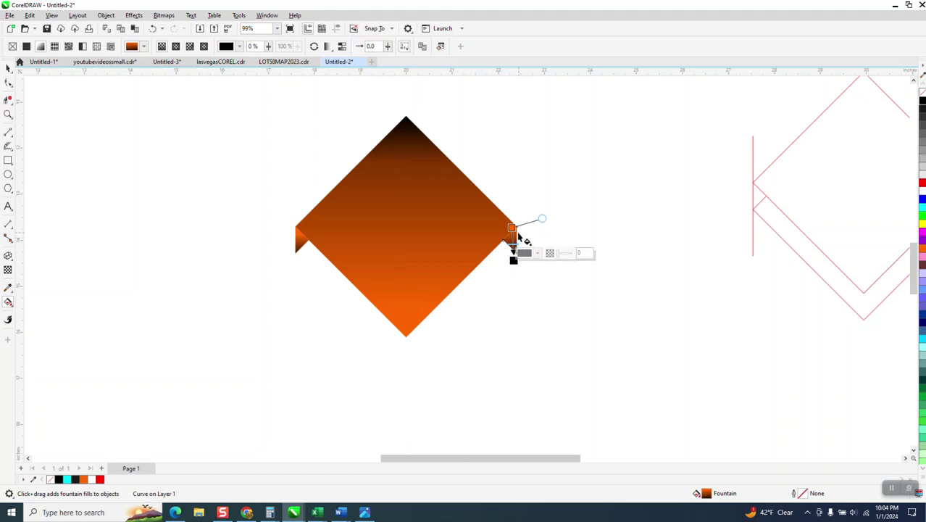
{"action": "left_click", "coordinate": [512, 228]}
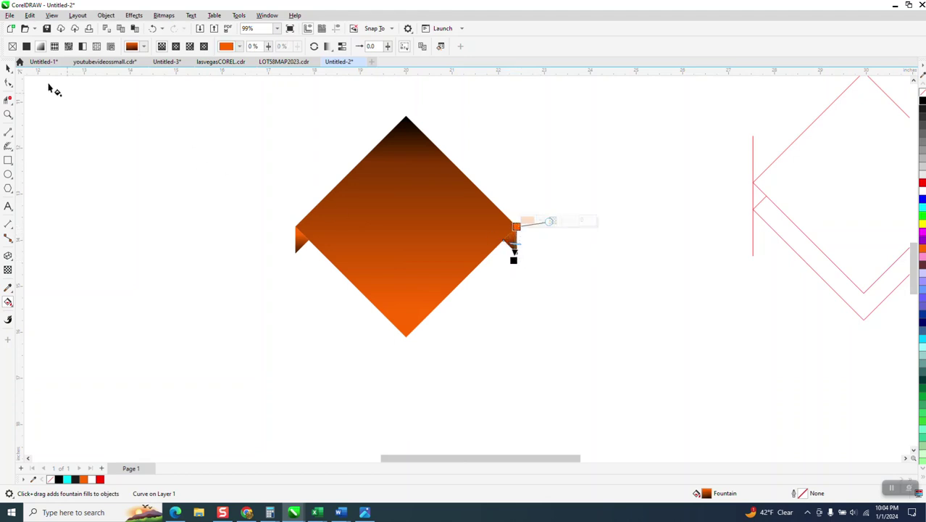
{"action": "left_click", "coordinate": [7, 68]}
Undo the right piece's gradient changes back to its solid orange fill.
{"action": "left_click", "coordinate": [263, 223]}
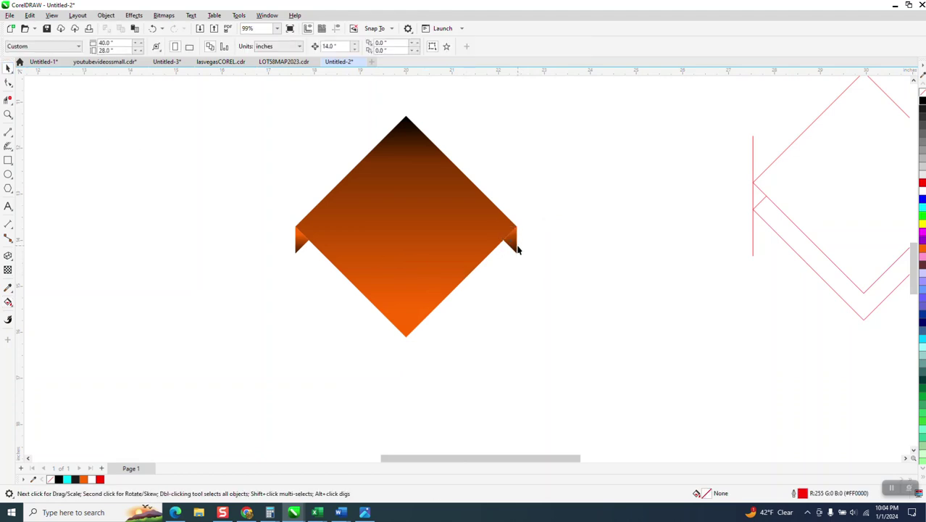
{"action": "left_click", "coordinate": [153, 29]}
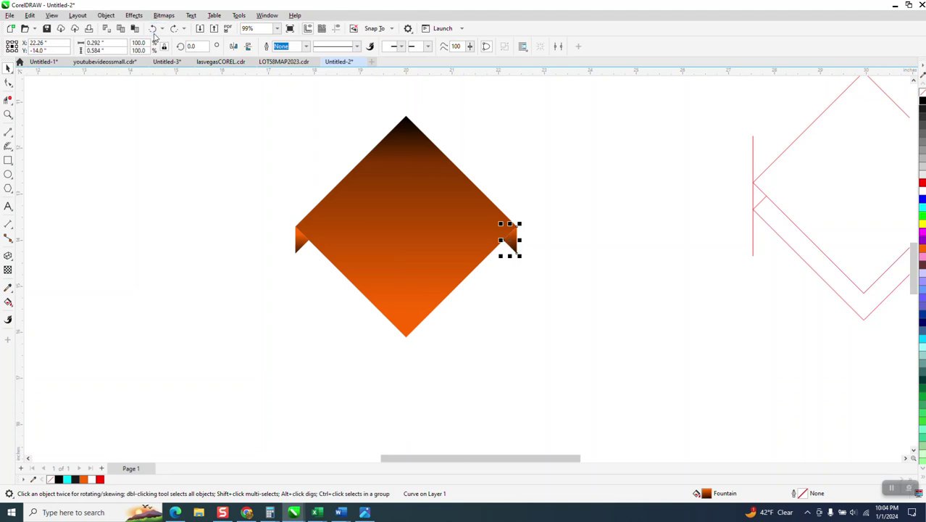
{"action": "left_click", "coordinate": [153, 29]}
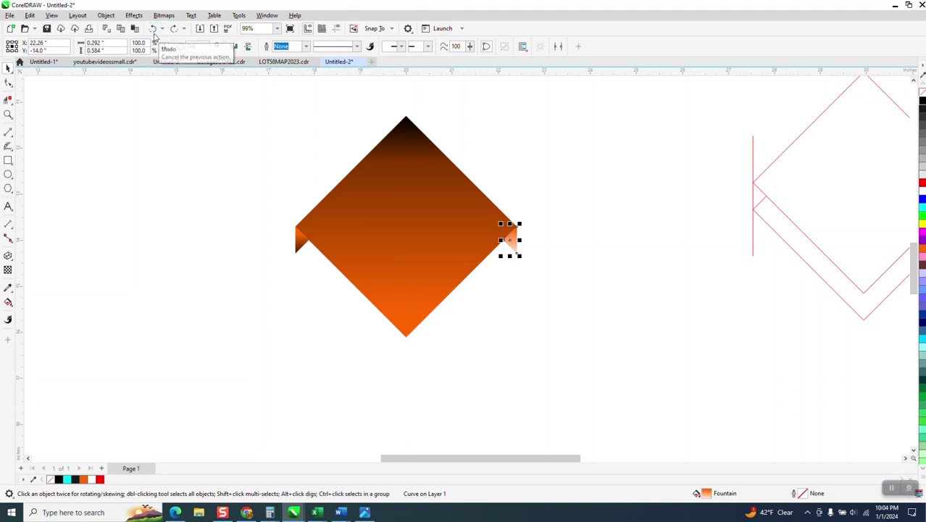
{"action": "left_click", "coordinate": [154, 32]}
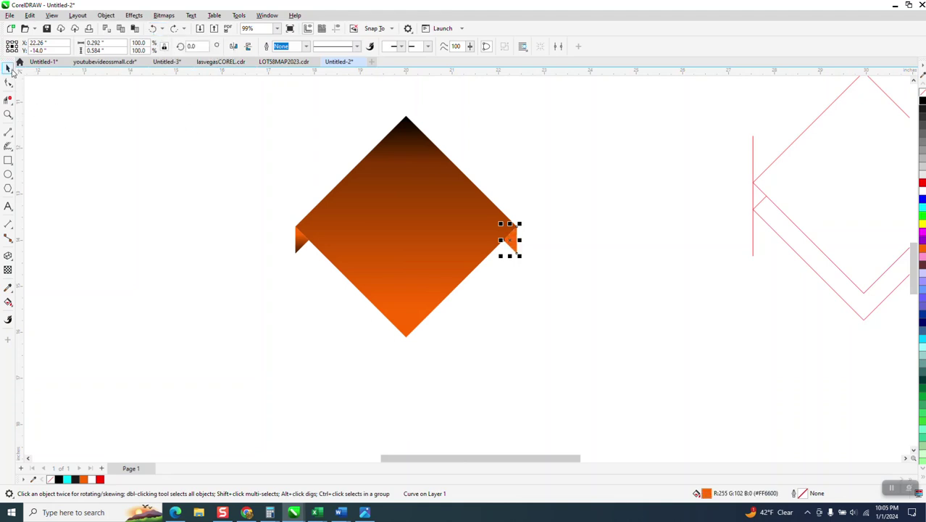
{"action": "left_click", "coordinate": [106, 142]}
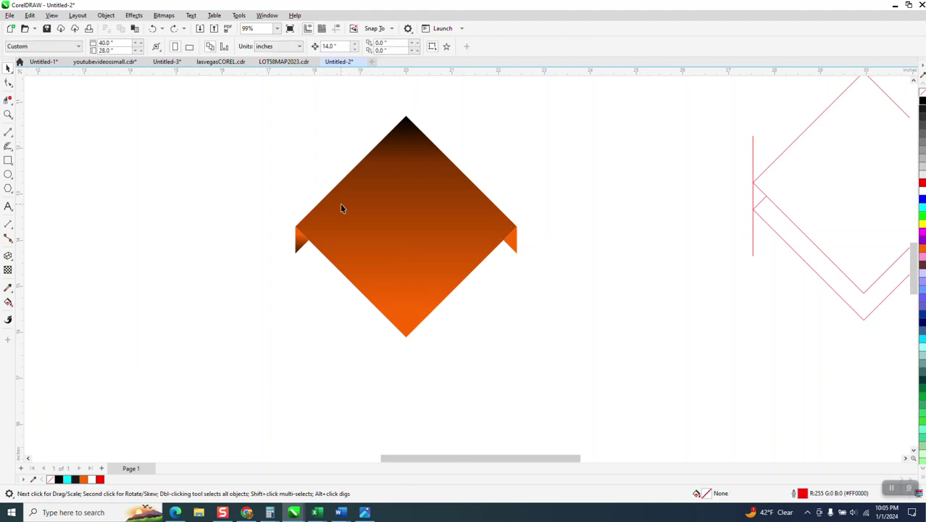
Copy the diamond's fountain fill onto the right flap using Edit > Copy Properties From with Fill ticked.
{"action": "left_click", "coordinate": [507, 246]}
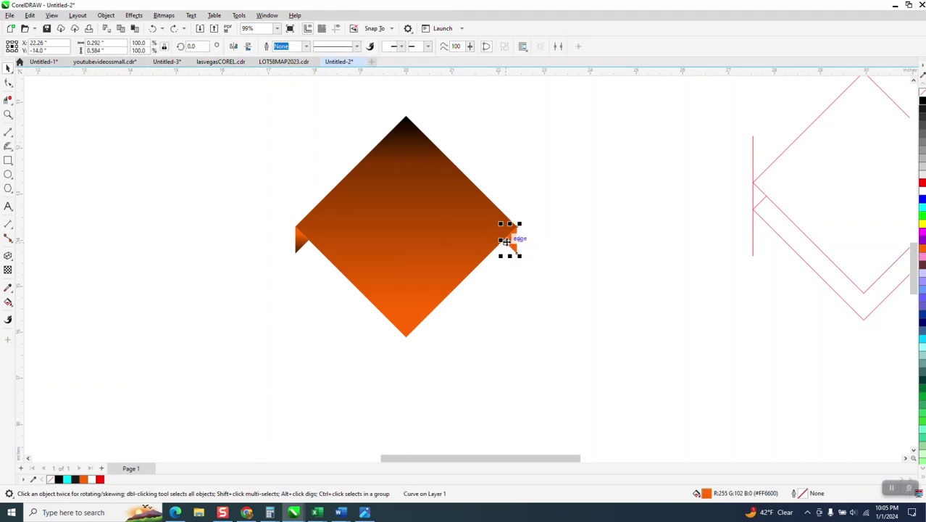
{"action": "left_click", "coordinate": [31, 15]}
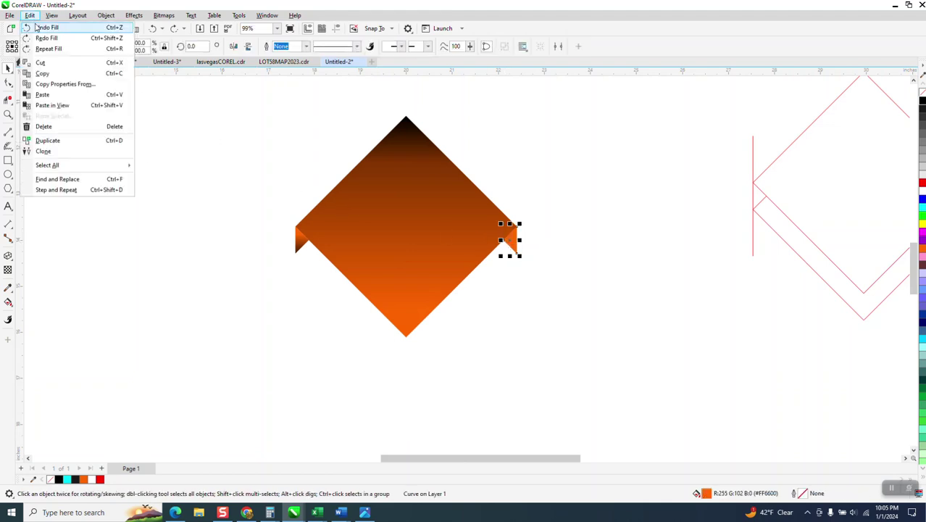
{"action": "left_click", "coordinate": [65, 84]}
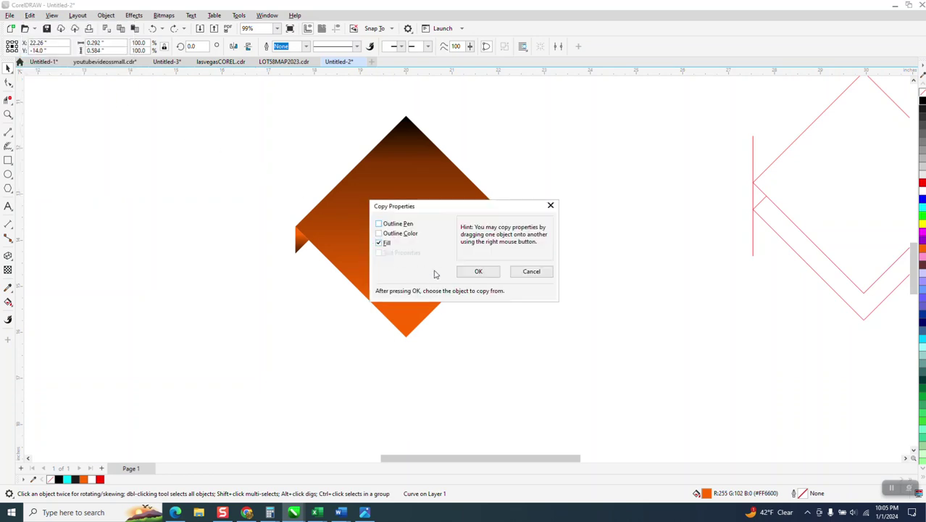
{"action": "left_click", "coordinate": [478, 272]}
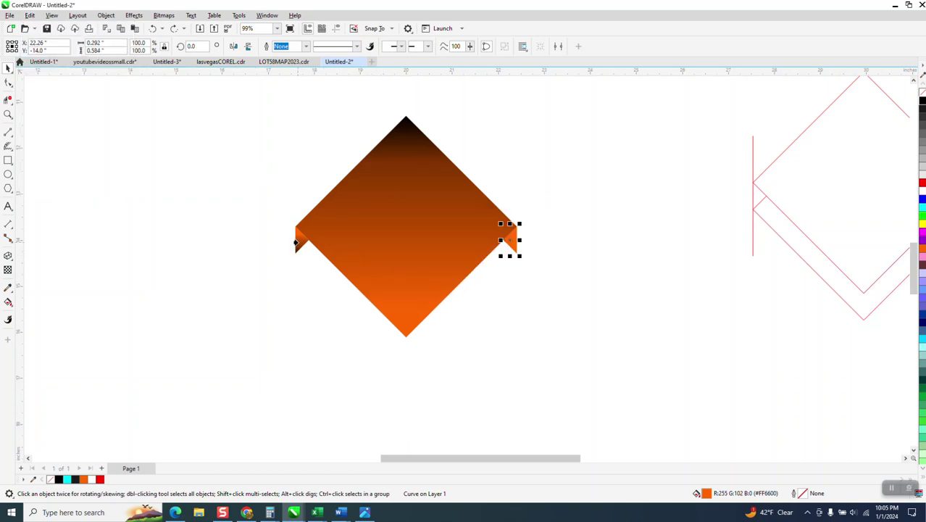
{"action": "left_click", "coordinate": [296, 243]}
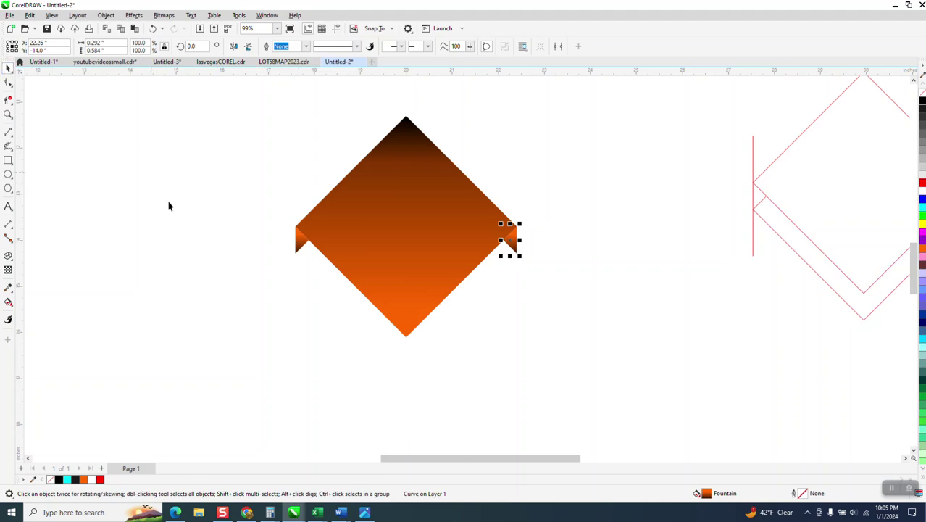
{"action": "left_click", "coordinate": [208, 242]}
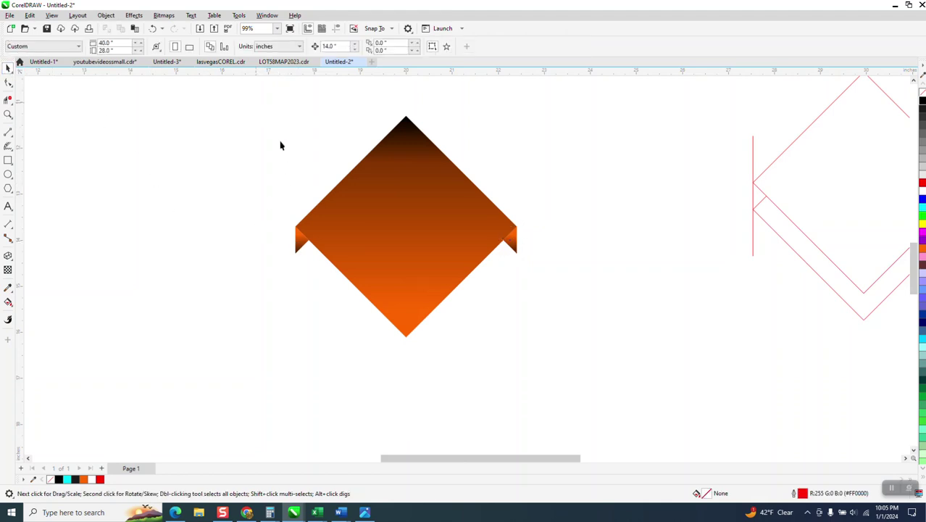
{"action": "left_click_drag", "start_coordinate": [281, 145], "coordinate": [562, 376]}
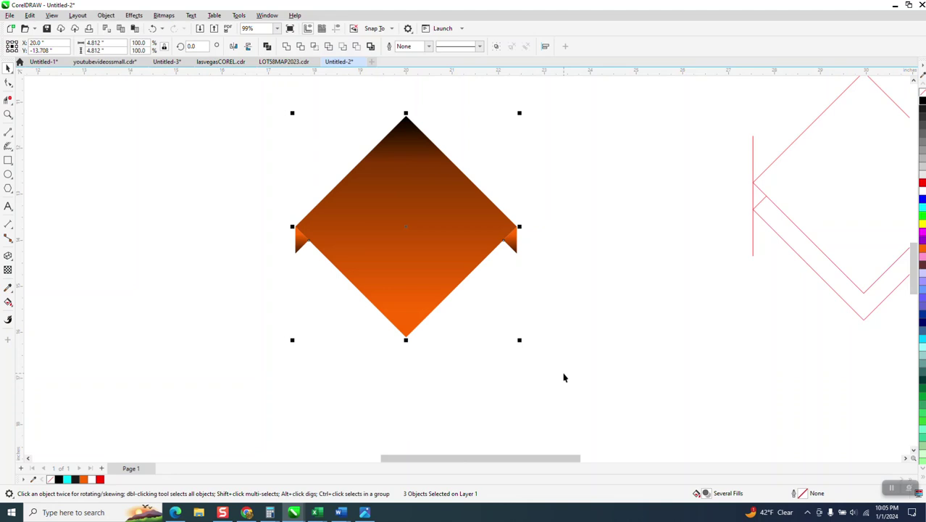
Group the three orange diamond pieces with Ctrl+G and snap the red outline set over them.
{"action": "key", "text": "ctrl+g"}
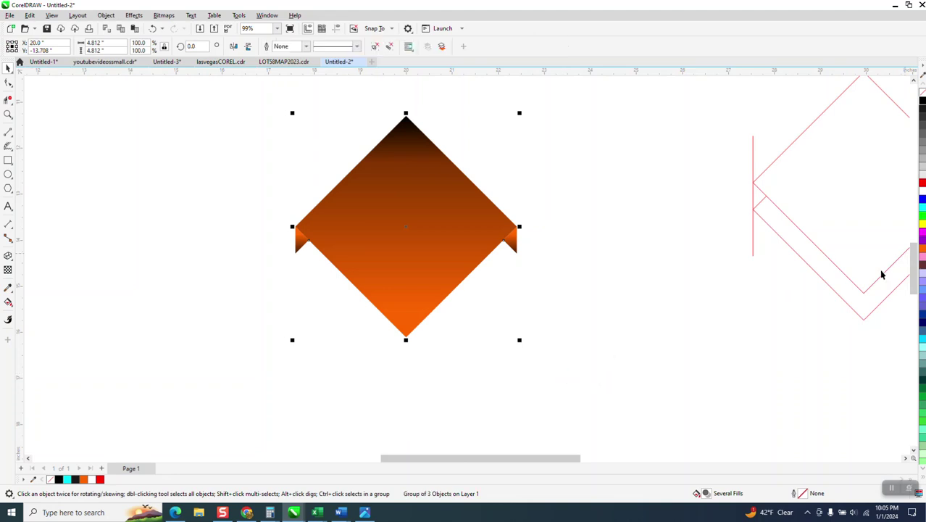
{"action": "left_click", "coordinate": [856, 288]}
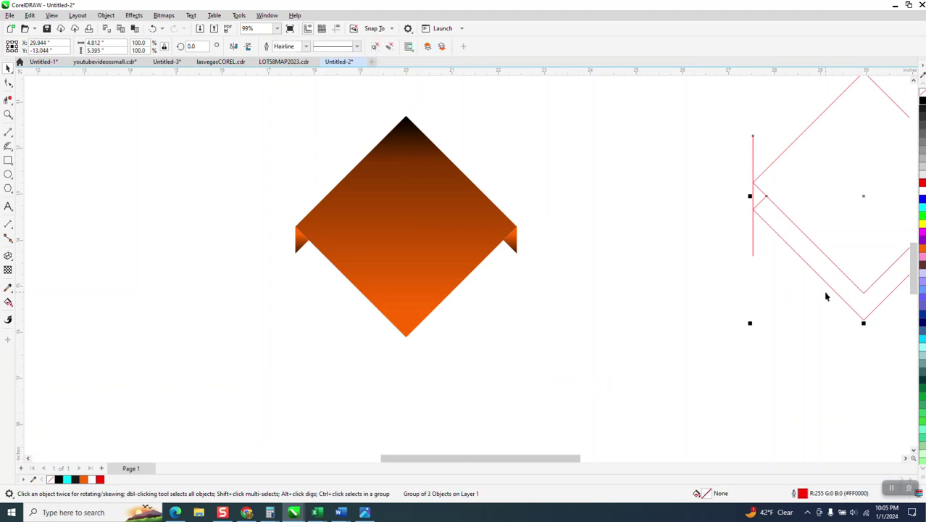
{"action": "key", "text": "ctrl+z"}
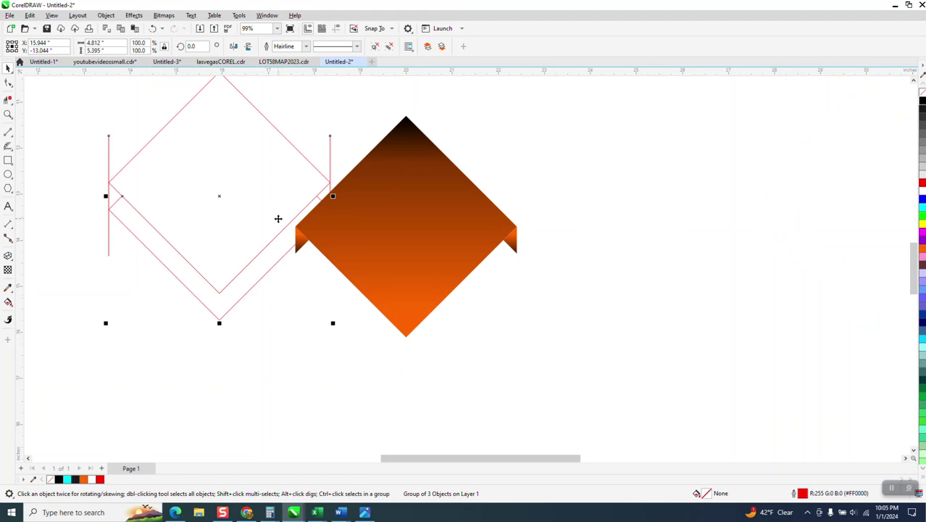
{"action": "scroll", "coordinate": [277, 218], "scroll_direction": "down", "scroll_amount": 1}
{"action": "left_click_drag", "start_coordinate": [229, 95], "coordinate": [389, 127]}
{"action": "scroll", "coordinate": [326, 281], "scroll_direction": "down", "scroll_amount": 2}
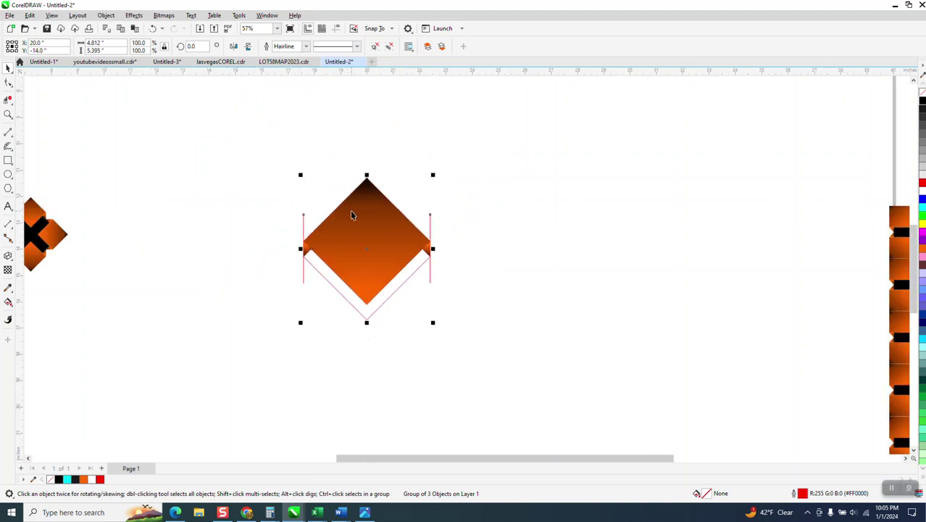
Rotate copies of the diamond group 90° about its bottom point until four tiles form the pattern.
{"action": "left_click", "coordinate": [374, 203]}
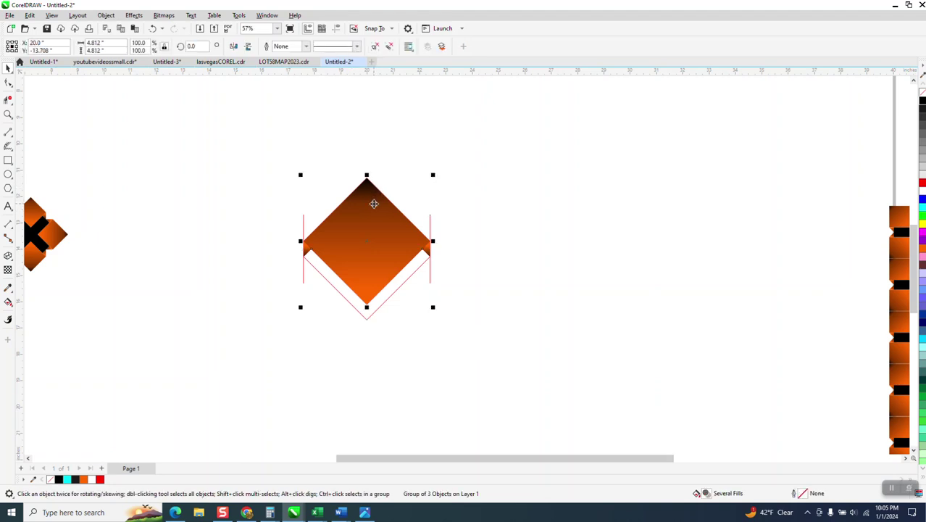
{"action": "left_click", "coordinate": [370, 235]}
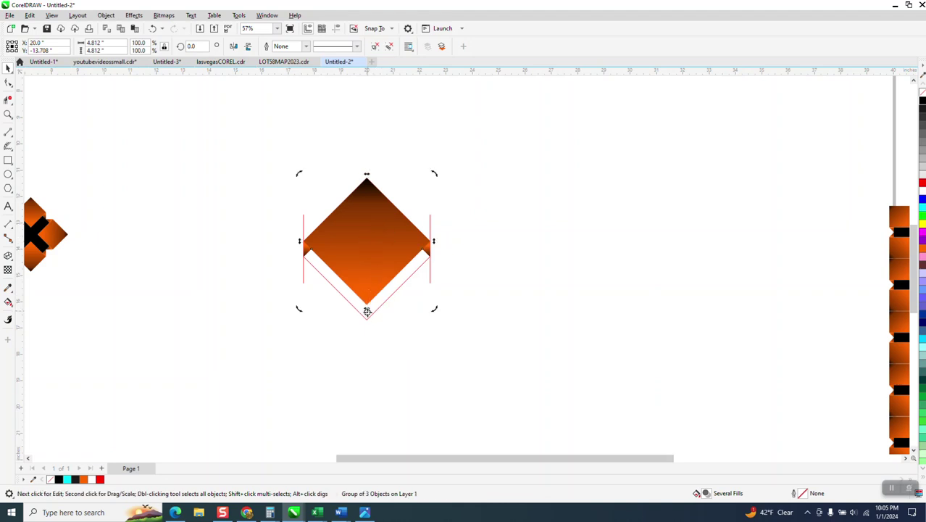
{"action": "left_click", "coordinate": [190, 45]}
{"action": "type", "text": "90"}
{"action": "key", "text": "Return"}
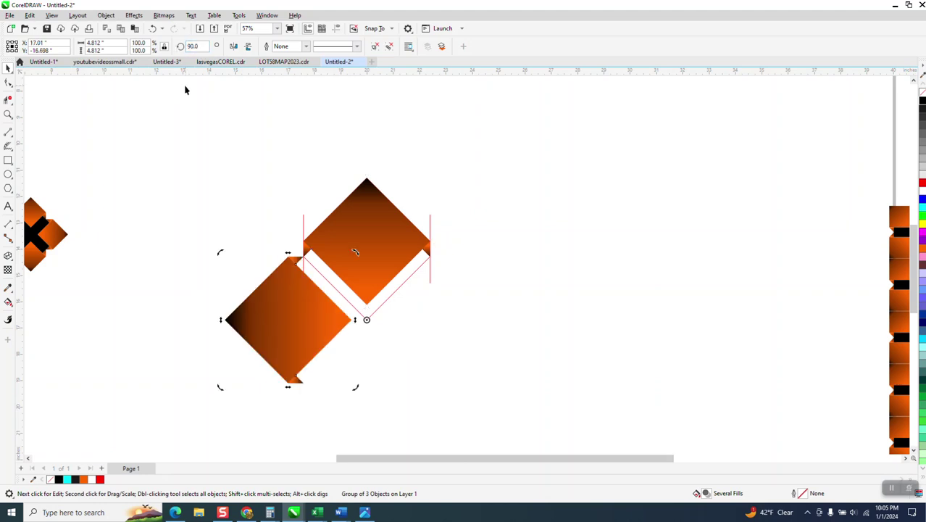
{"action": "key", "text": "ctrl+r"}
{"action": "key", "text": "ctrl+r"}
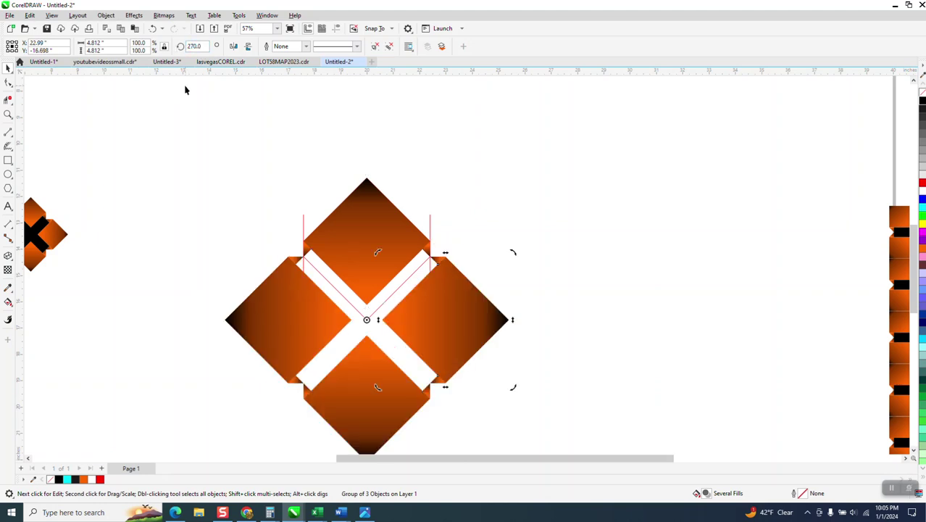
{"action": "left_click", "coordinate": [429, 215]}
{"action": "left_click", "coordinate": [413, 211]}
{"action": "scroll", "coordinate": [399, 210], "scroll_direction": "down", "scroll_amount": 1}
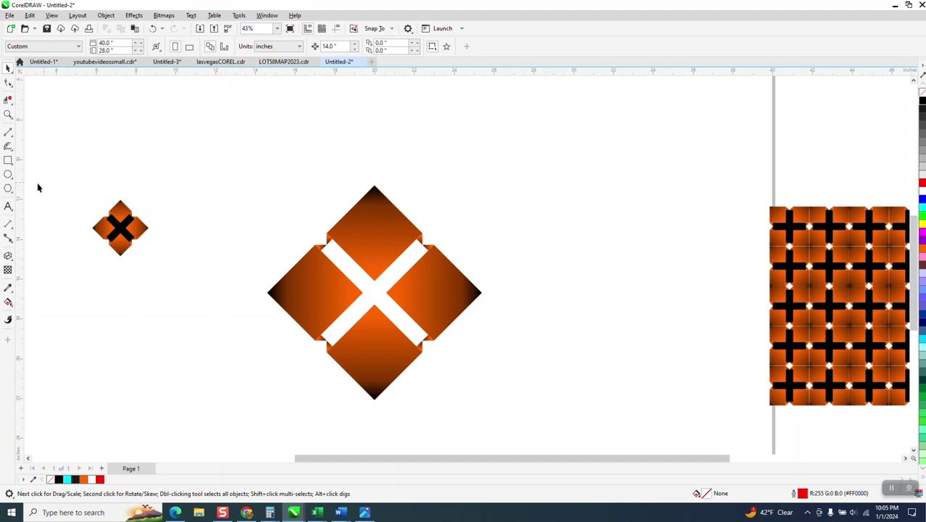
Switch to the Smart Fill tool and set its fill colour to black.
{"action": "left_click", "coordinate": [9, 303]}
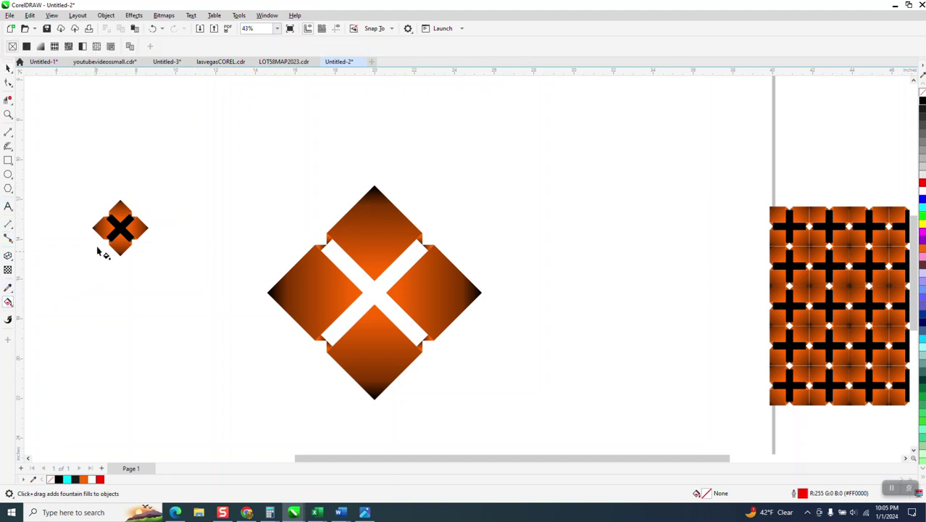
{"action": "left_click", "coordinate": [11, 309]}
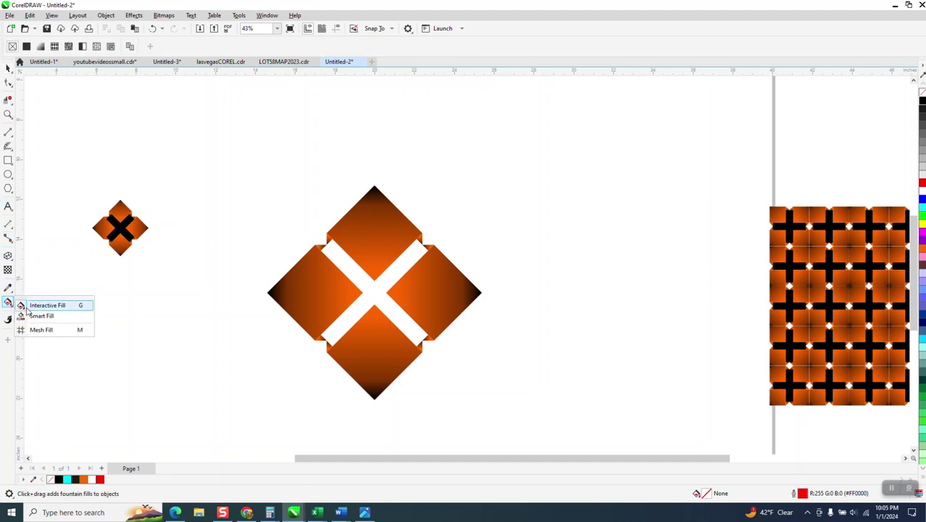
{"action": "left_click", "coordinate": [41, 316]}
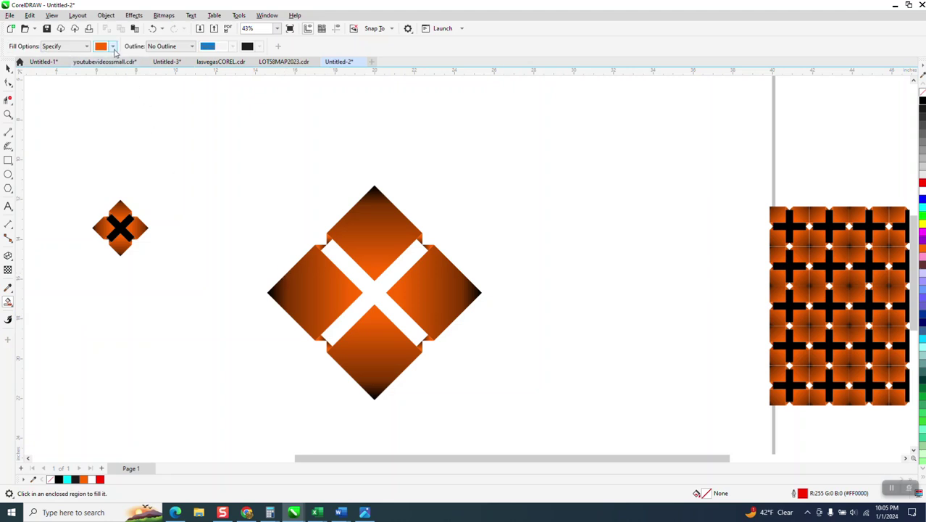
{"action": "left_click", "coordinate": [113, 46]}
{"action": "left_click", "coordinate": [107, 95]}
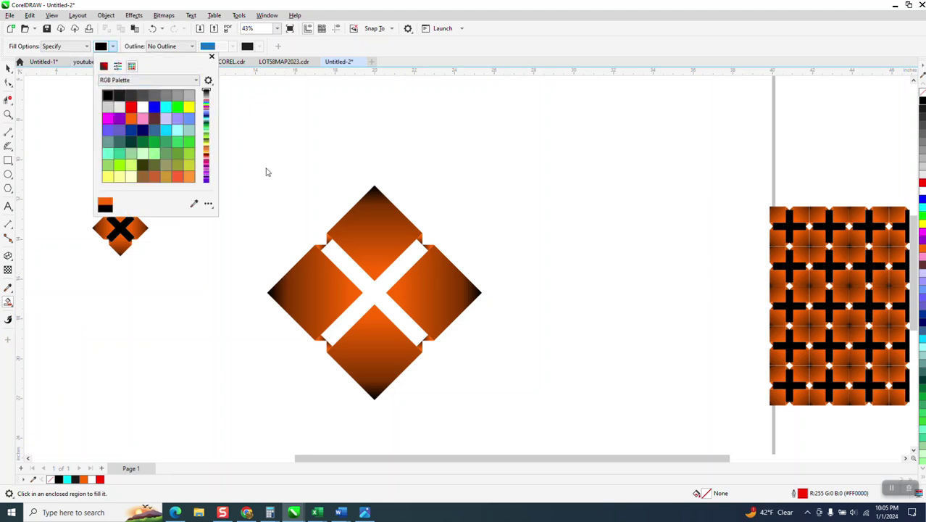
Fill the white X-shaped gap between the four diamonds with black, then deselect.
{"action": "left_click", "coordinate": [368, 293]}
{"action": "left_click", "coordinate": [371, 291]}
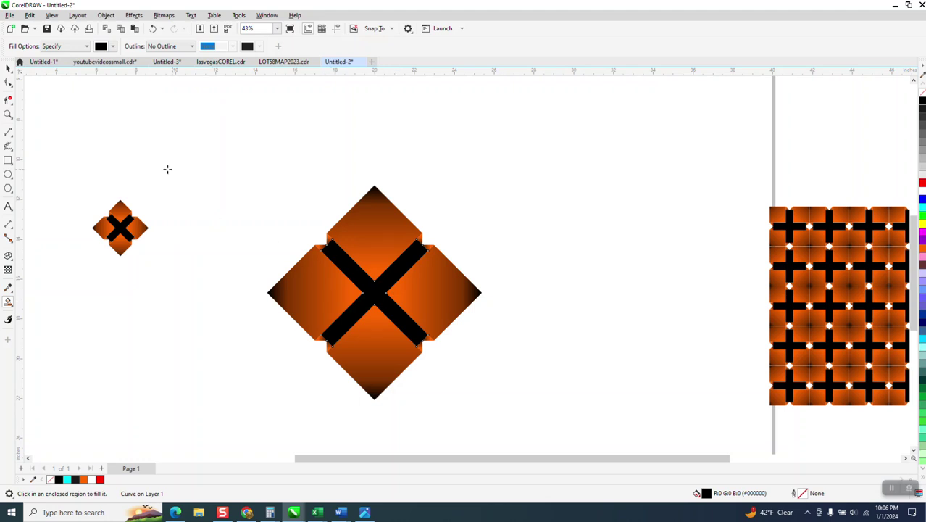
{"action": "left_click", "coordinate": [8, 67]}
{"action": "left_click", "coordinate": [221, 165]}
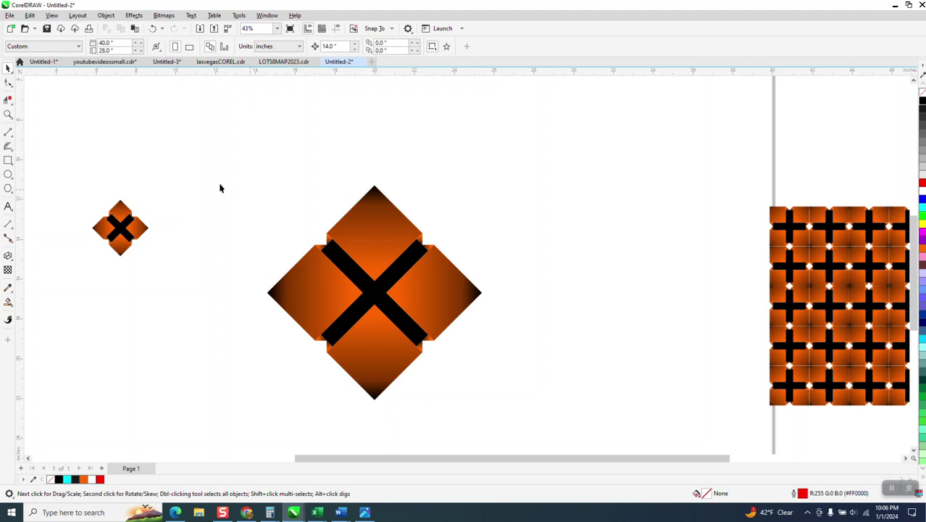
{"action": "left_click", "coordinate": [8, 113]}
{"action": "left_click_drag", "start_coordinate": [237, 193], "coordinate": [520, 392]}
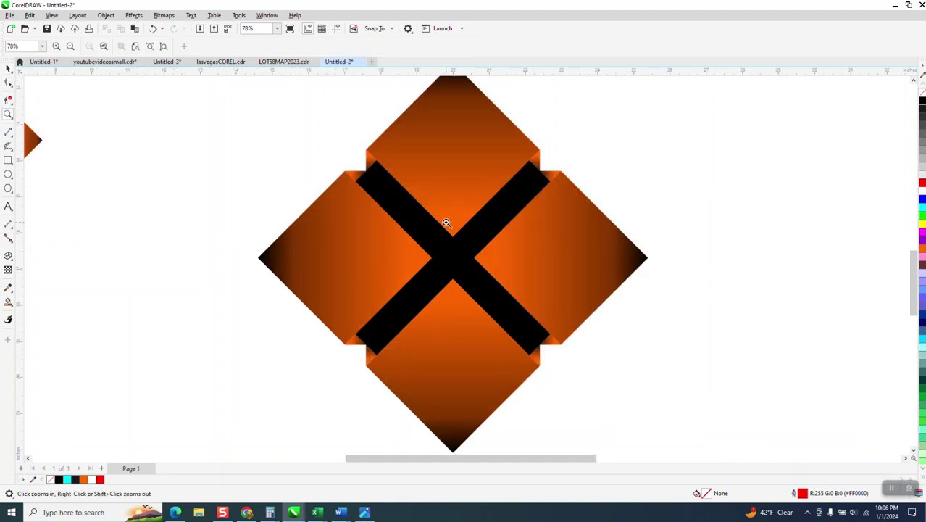
{"action": "scroll", "coordinate": [446, 223], "scroll_direction": "down", "scroll_amount": 2}
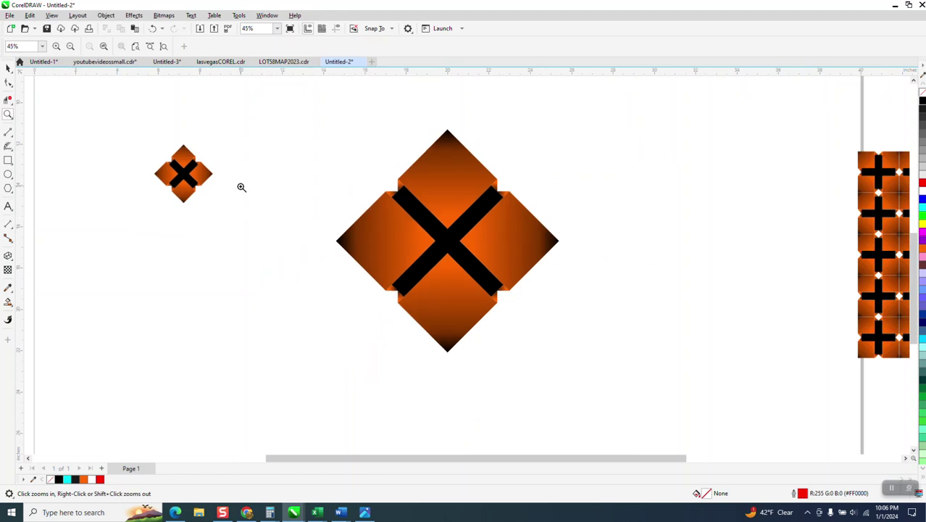
{"action": "left_click", "coordinate": [7, 67]}
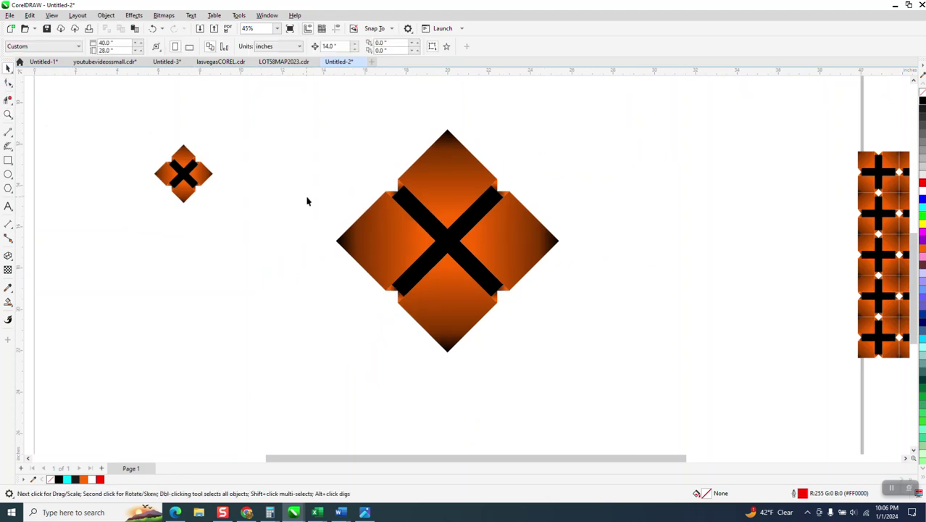